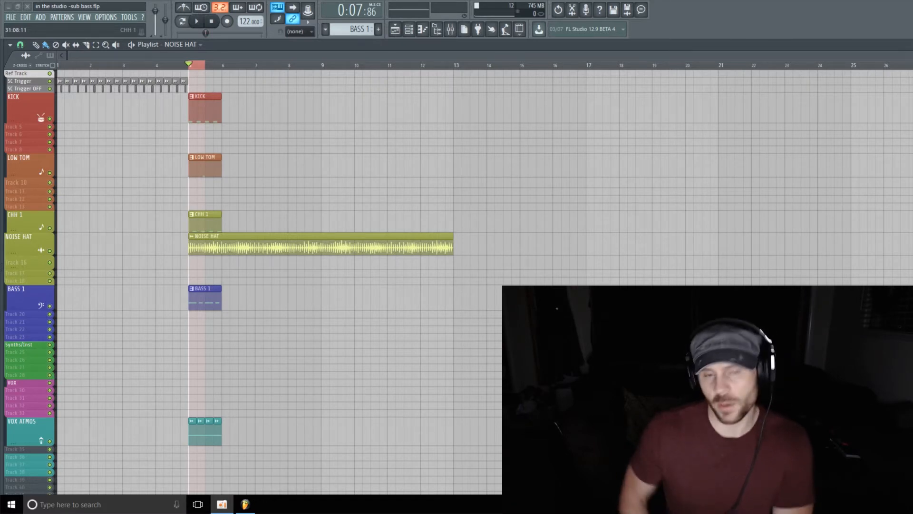
- Open the SPAN spectrum analyzer on the mixer's Current track and reposition its window
{"action": "key", "text": "F9"}
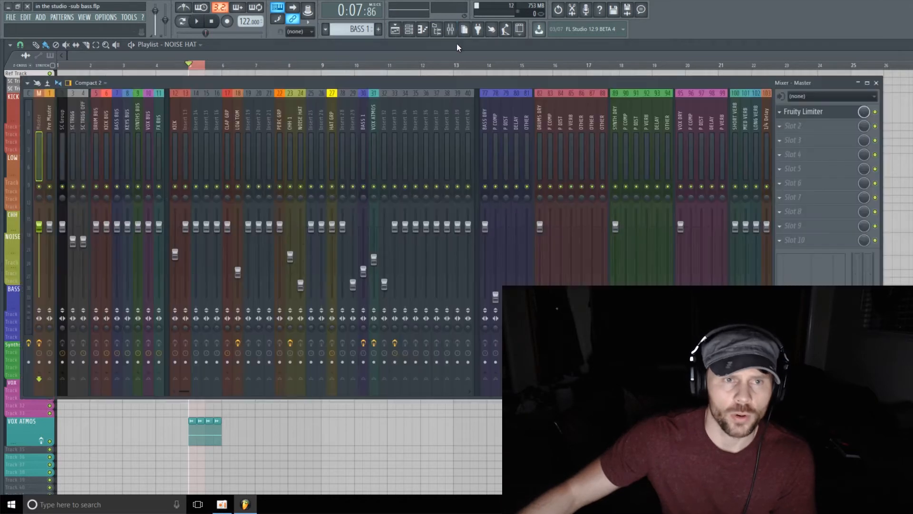
{"action": "left_click", "coordinate": [27, 120]}
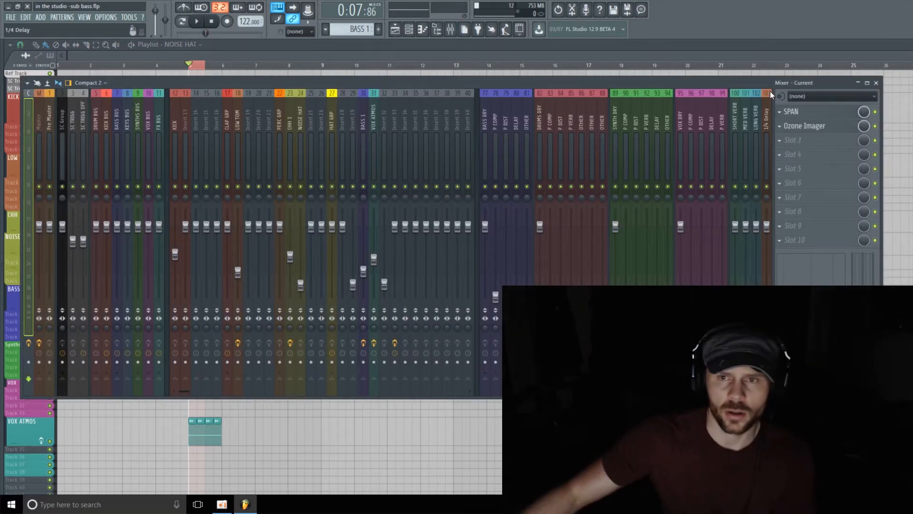
{"action": "left_click", "coordinate": [828, 112]}
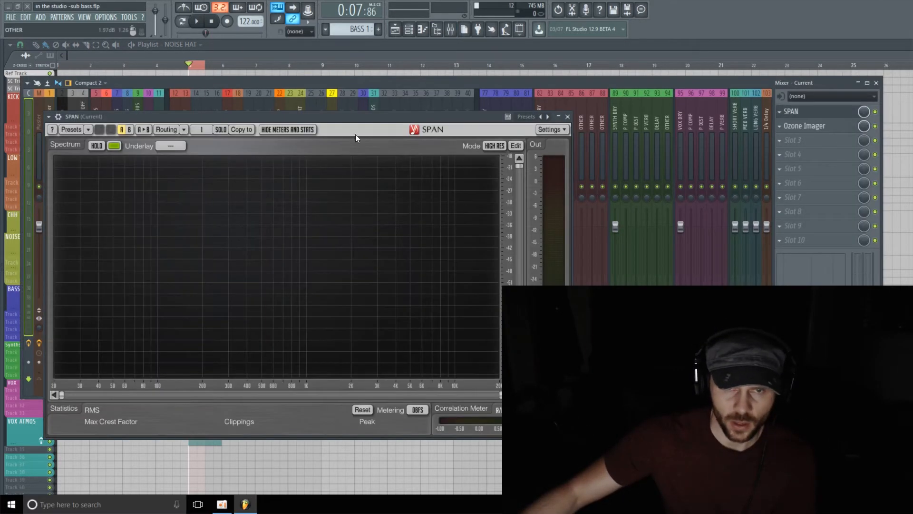
{"action": "left_click_drag", "start_coordinate": [327, 120], "coordinate": [335, 64]}
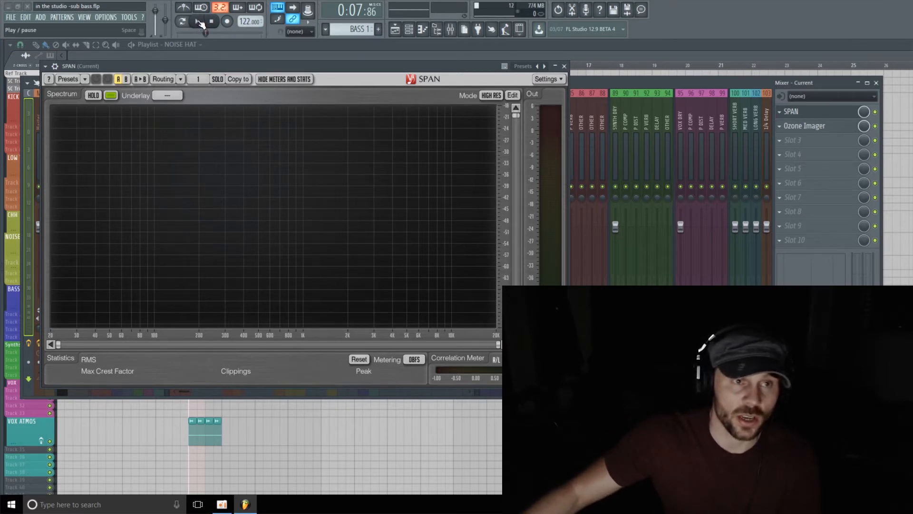
- Play the loop with the BASS 1 mixer track selected, examine the bass's low frequencies in SPAN, and close the analyzer
{"action": "left_click", "coordinate": [199, 22]}
{"action": "mouse_move", "coordinate": [364, 64]}
{"action": "left_mouse_down"}
{"action": "mouse_move", "coordinate": [367, 236]}
{"action": "mouse_move", "coordinate": [364, 79]}
{"action": "left_mouse_up"}
{"action": "left_click", "coordinate": [367, 110]}
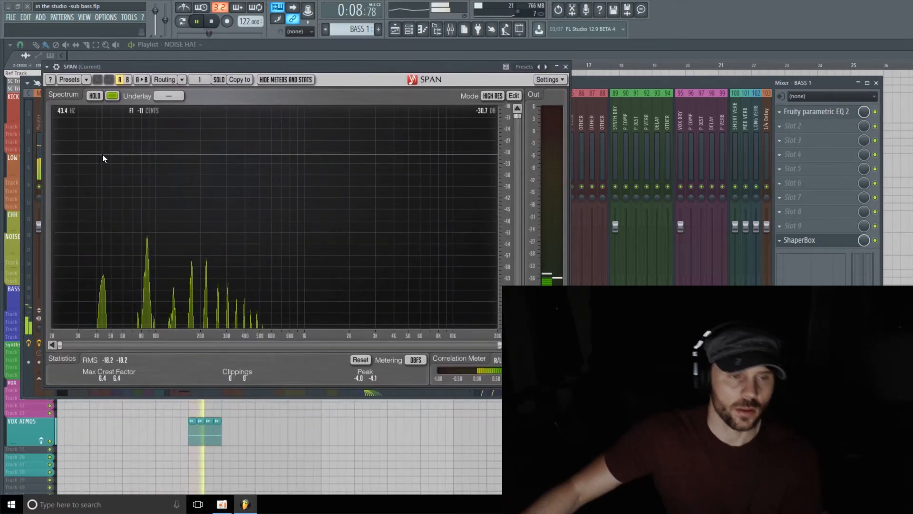
{"action": "key", "text": "space"}
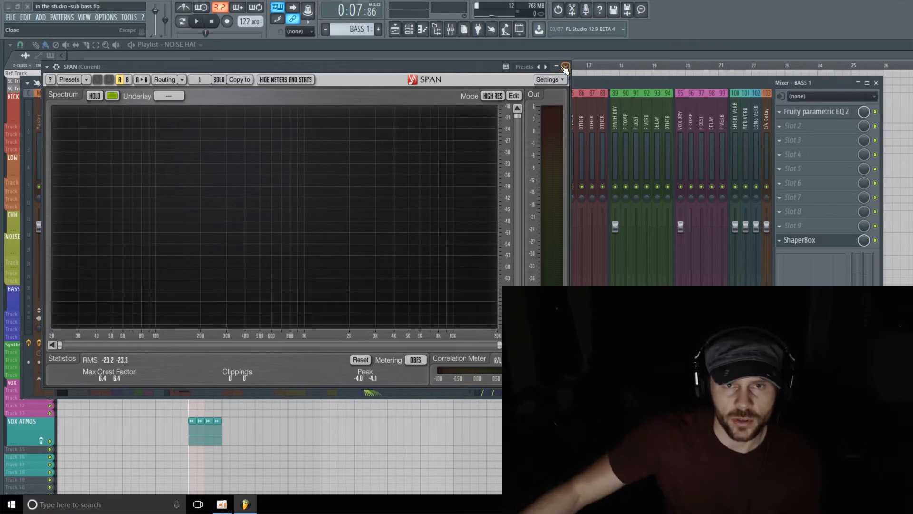
{"action": "left_click_drag", "start_coordinate": [319, 66], "coordinate": [324, 83]}
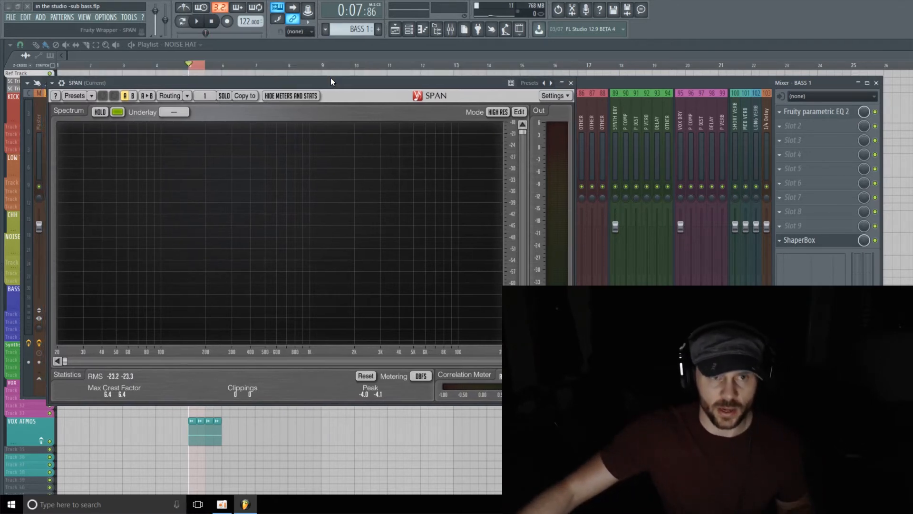
{"action": "key", "text": "space"}
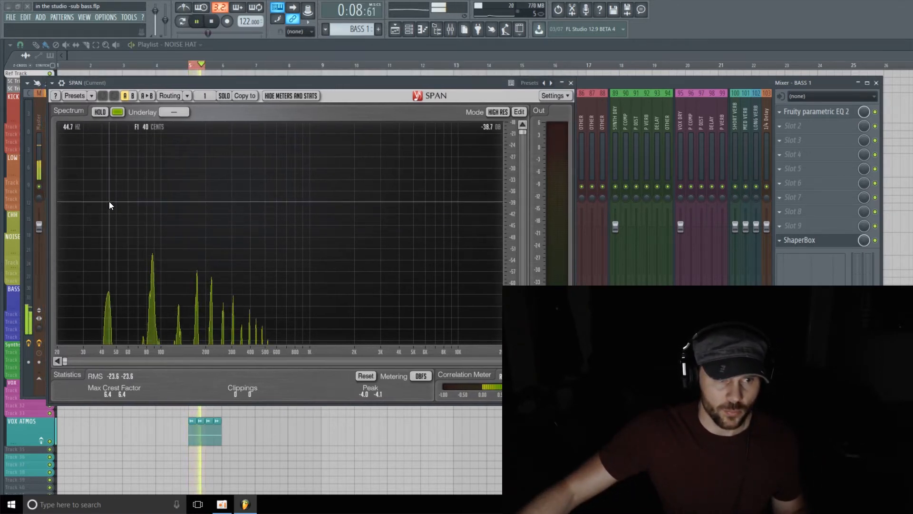
{"action": "key", "text": "space"}
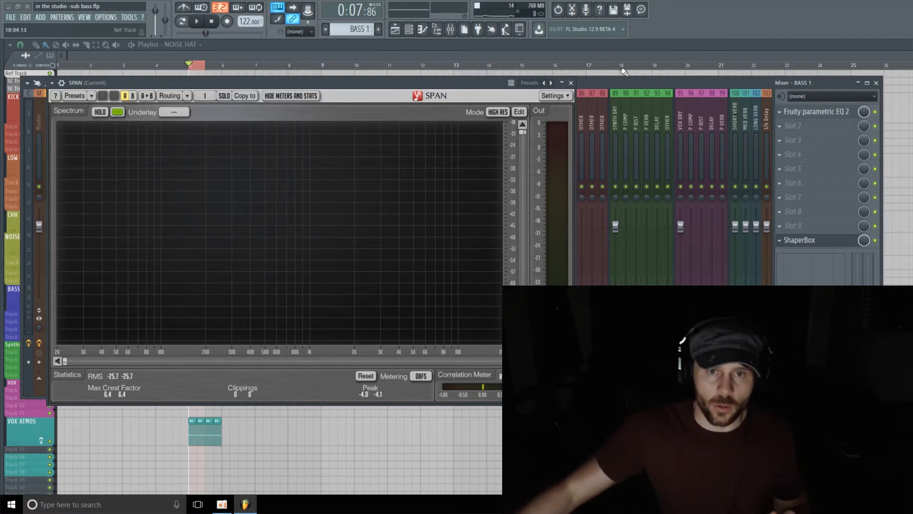
{"action": "left_click", "coordinate": [562, 84]}
- Clone the BASS 1 channel in the channel rack and paste the original's notes into the clone
{"action": "left_click", "coordinate": [410, 30]}
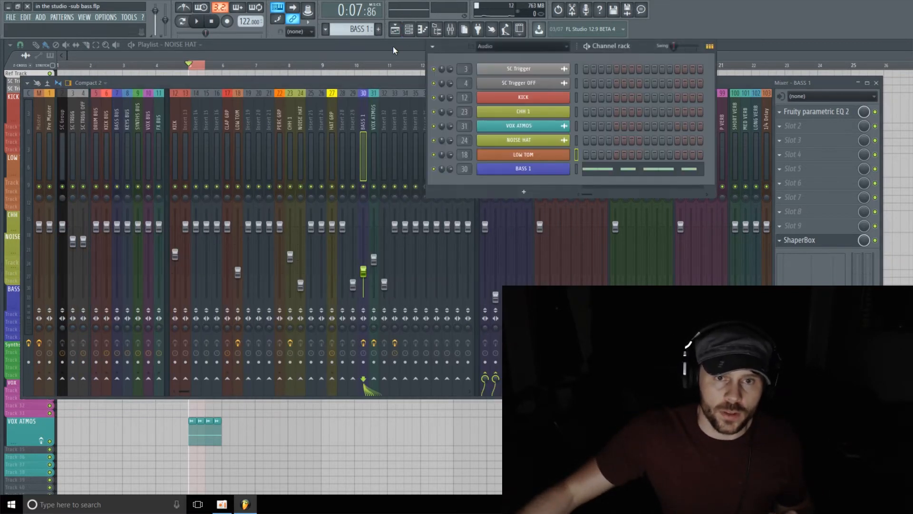
{"action": "right_click", "coordinate": [554, 170]}
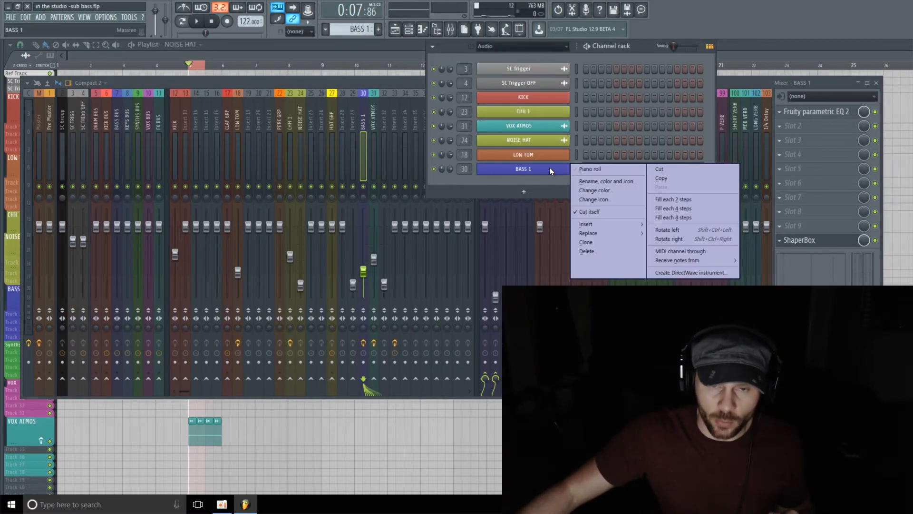
{"action": "left_click", "coordinate": [605, 240]}
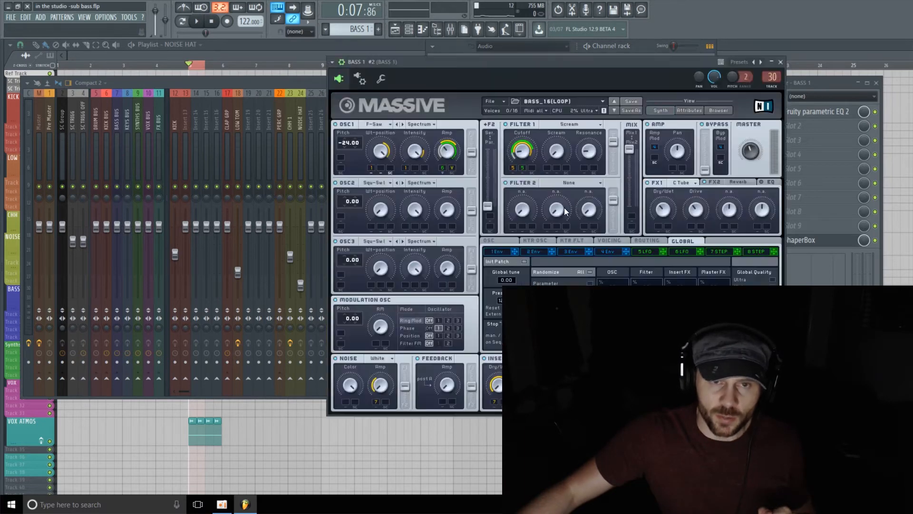
{"action": "left_click", "coordinate": [782, 63]}
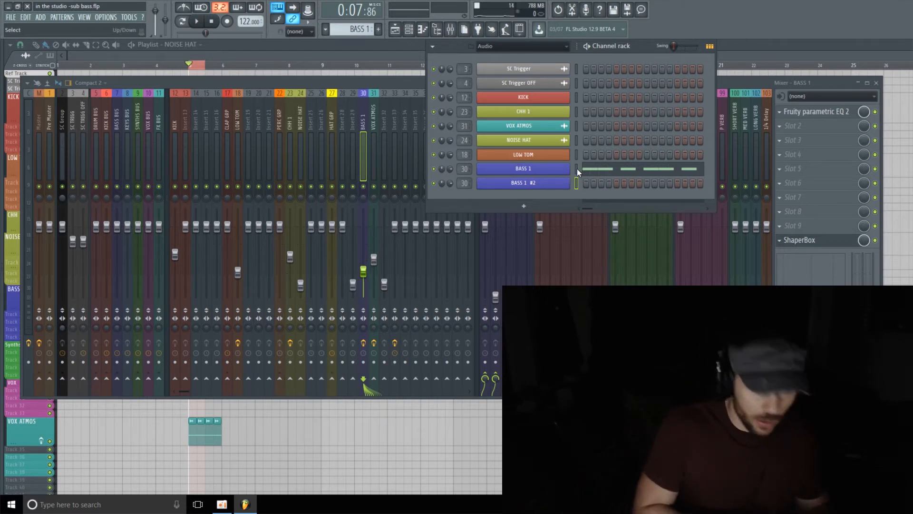
{"action": "key", "text": "ctrl+v"}
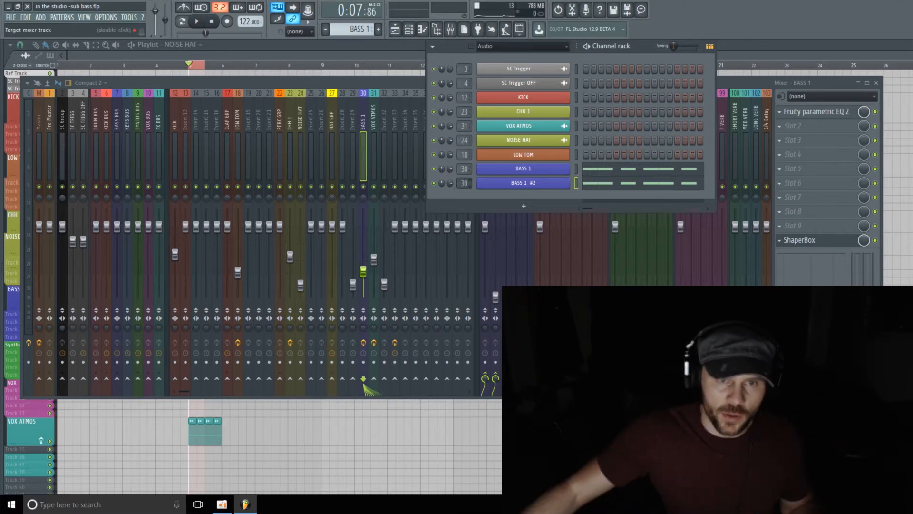
- Route the cloned bass channel to mixer track 29 and reset its Massive instance to a new sound
{"action": "scroll", "coordinate": [464, 183], "scroll_direction": "down", "scroll_amount": 1}
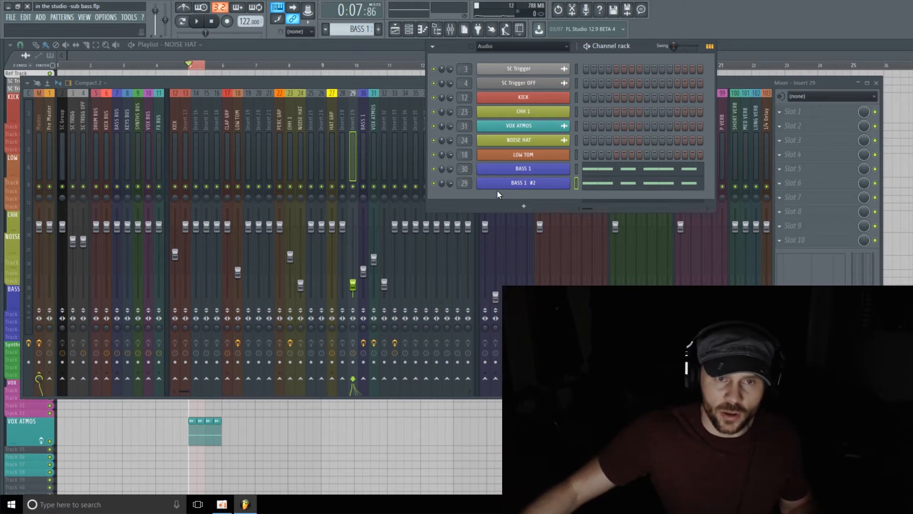
{"action": "right_click", "coordinate": [529, 185]}
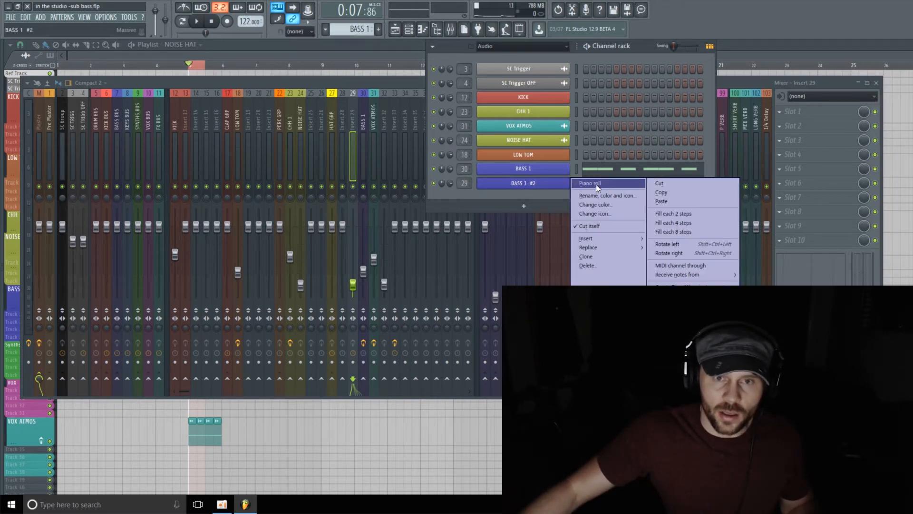
{"action": "left_click", "coordinate": [539, 182]}
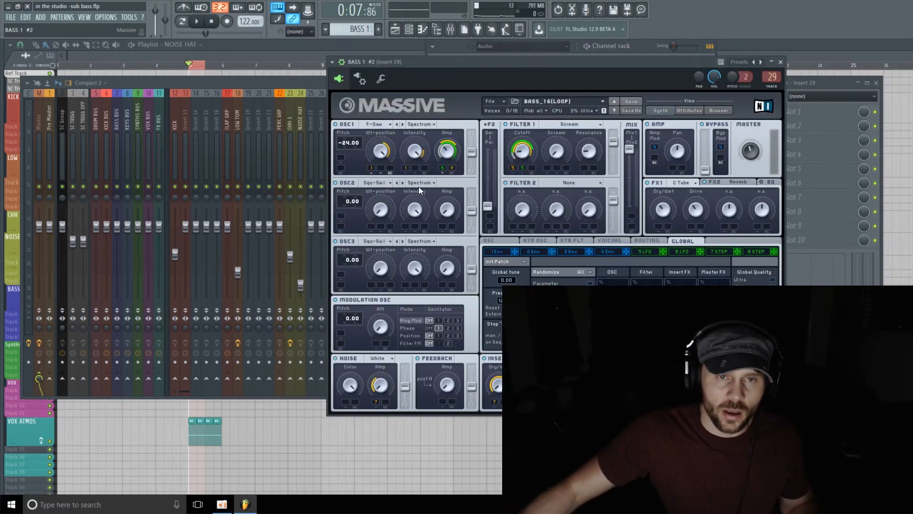
{"action": "left_click", "coordinate": [508, 99]}
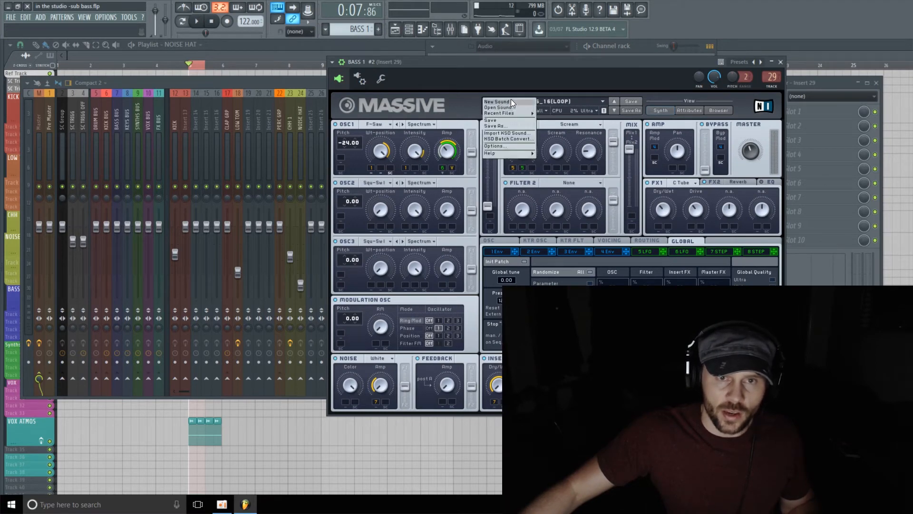
{"action": "left_click", "coordinate": [523, 101]}
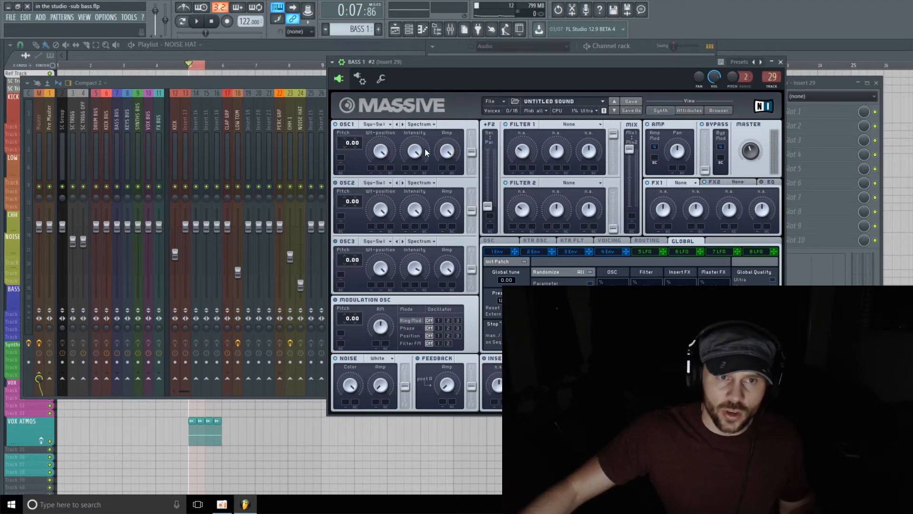
- Set Massive's OSC1 to the Sin-Square wavetable at wavetable position 0, with its pitch at -12.00
{"action": "left_click", "coordinate": [390, 124]}
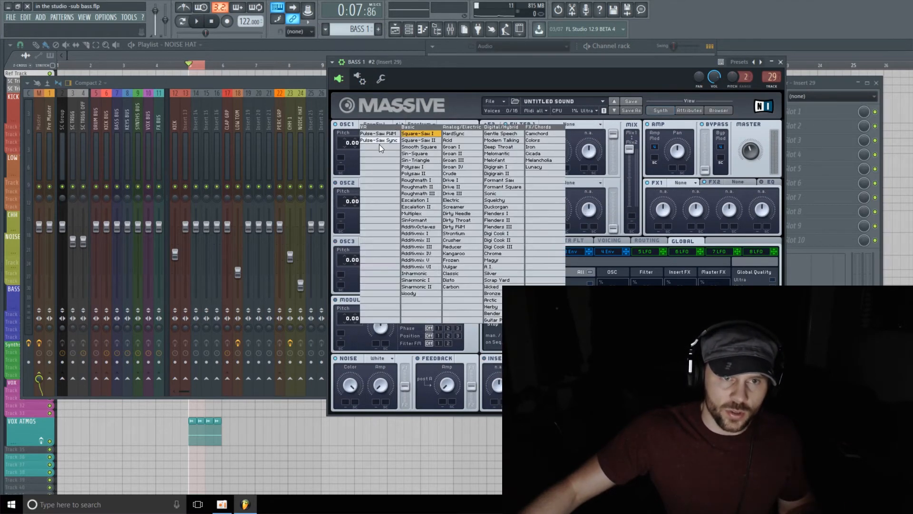
{"action": "left_click", "coordinate": [415, 154]}
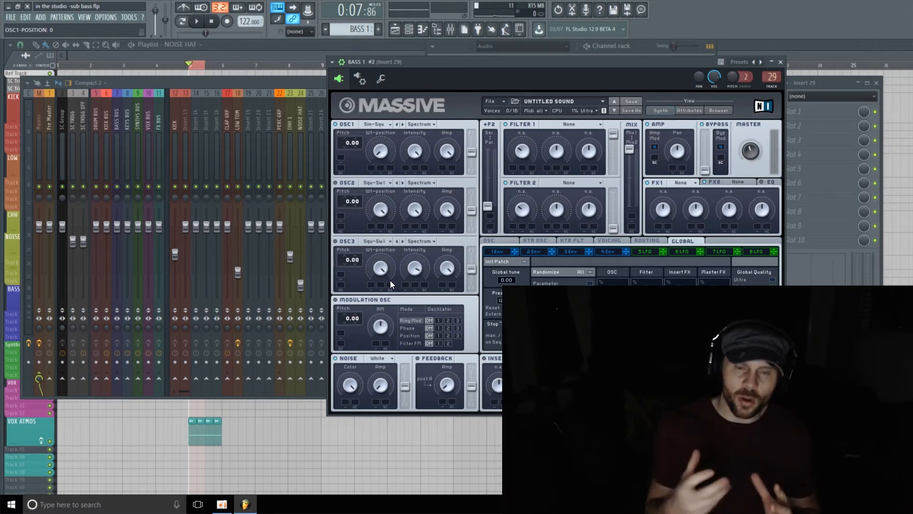
{"action": "left_click_drag", "start_coordinate": [488, 64], "coordinate": [358, 30]}
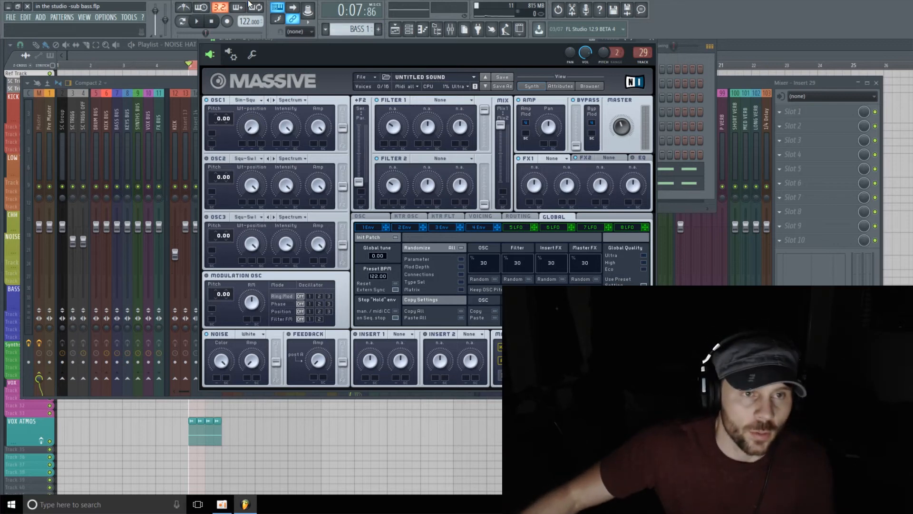
{"action": "left_click_drag", "start_coordinate": [215, 116], "coordinate": [218, 118]}
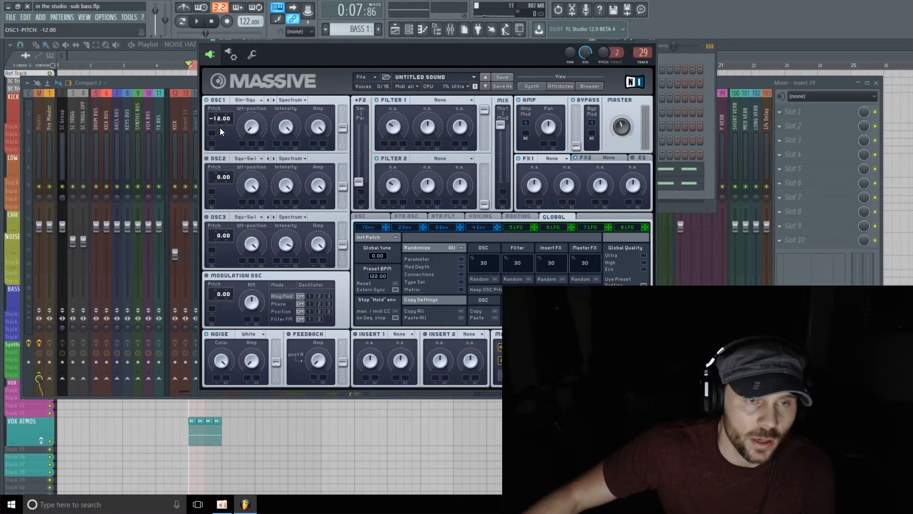
{"action": "left_click_drag", "start_coordinate": [368, 41], "coordinate": [373, 47]}
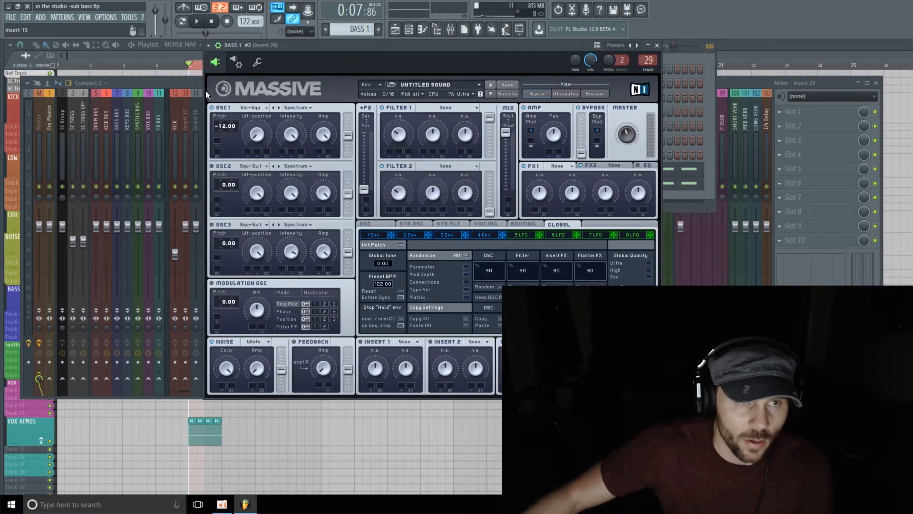
- Play the loop while checking the mixer levels and inspect the existing EQ on the BASS 1 track
{"action": "left_click", "coordinate": [195, 82]}
{"action": "key", "text": "space"}
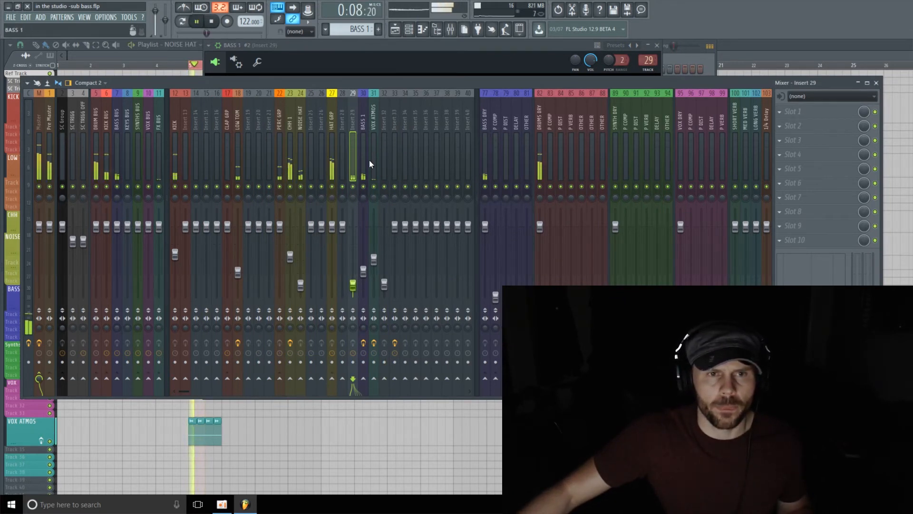
{"action": "key", "text": "space"}
{"action": "left_click", "coordinate": [362, 119]}
{"action": "left_click", "coordinate": [789, 114]}
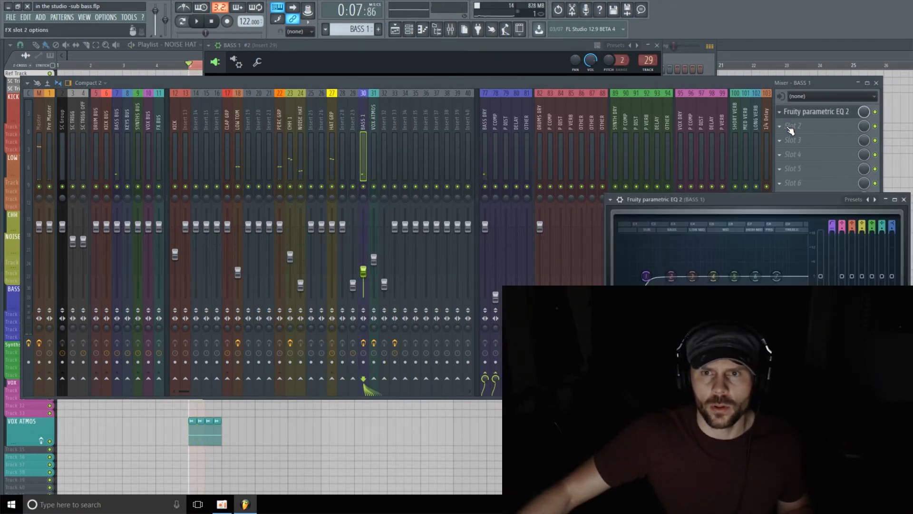
- Add Fruity parametric EQ 2 to the first effect slot of mixer track Insert 29
{"action": "left_click", "coordinate": [354, 120]}
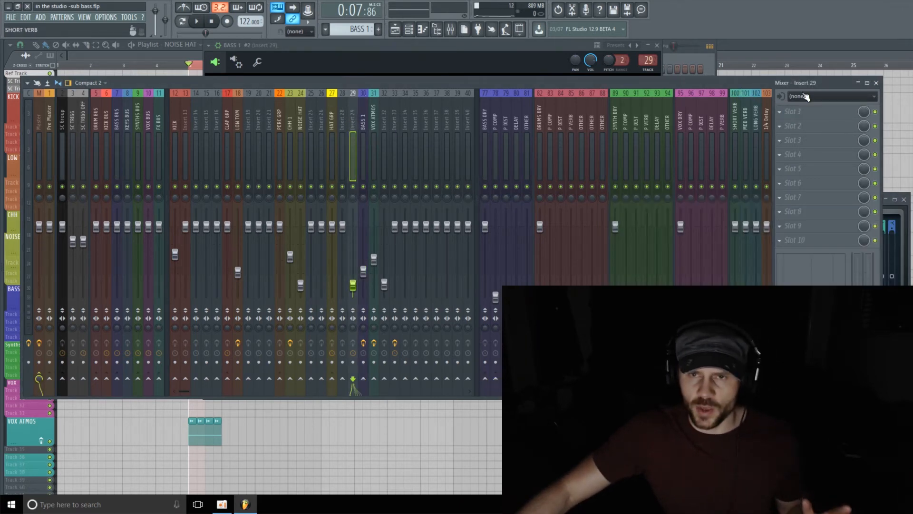
{"action": "left_click", "coordinate": [828, 117]}
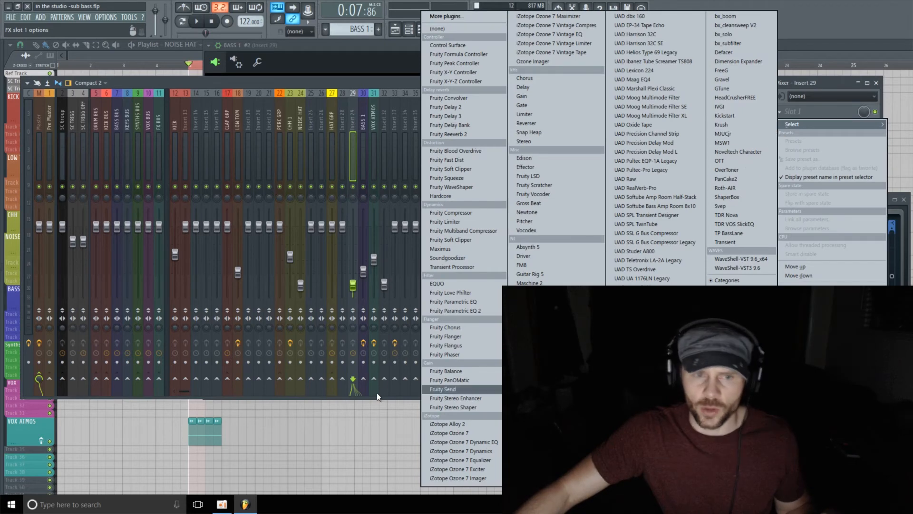
{"action": "left_click", "coordinate": [463, 310]}
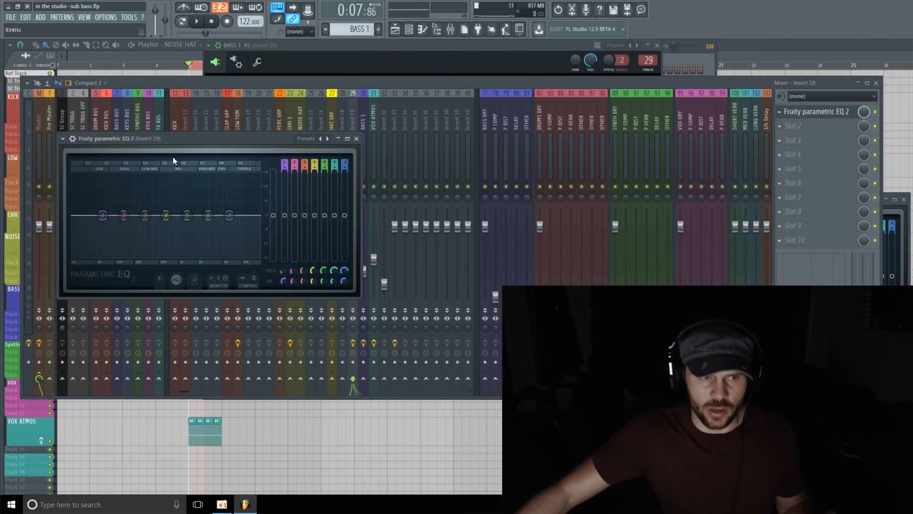
{"action": "left_click_drag", "start_coordinate": [221, 142], "coordinate": [255, 112]}
- Make the EQ's band 7 a low-pass filter at about 218 Hz with 55% bandwidth, and play the loop
{"action": "right_click", "coordinate": [262, 189]}
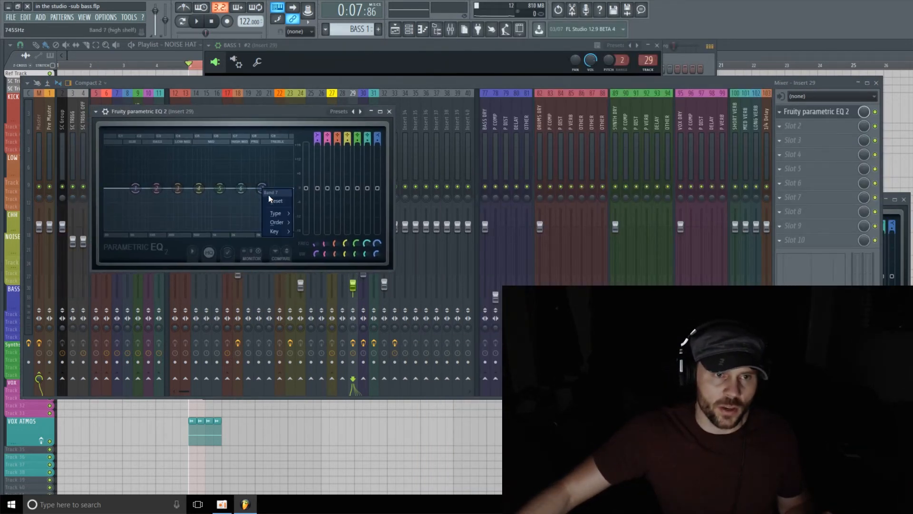
{"action": "mouse_move", "coordinate": [280, 212]}
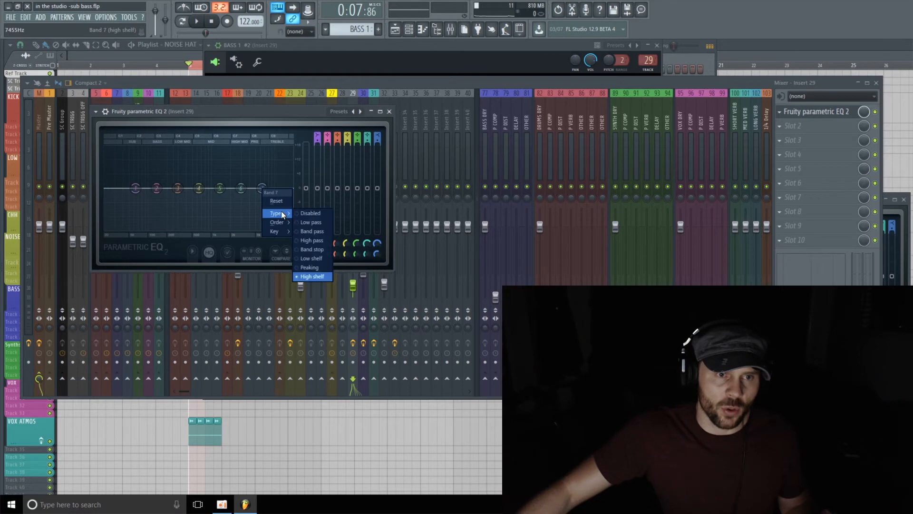
{"action": "left_click", "coordinate": [312, 222]}
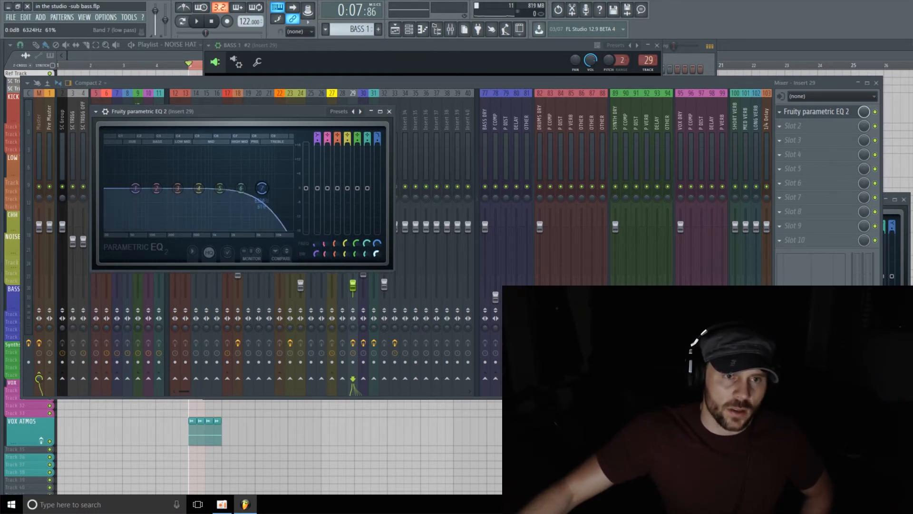
{"action": "mouse_move", "coordinate": [375, 255]}
{"action": "left_mouse_down"}
{"action": "mouse_move", "coordinate": [378, 248]}
{"action": "mouse_move", "coordinate": [379, 284]}
{"action": "mouse_move", "coordinate": [375, 258]}
{"action": "left_mouse_up"}
{"action": "key", "text": "space"}
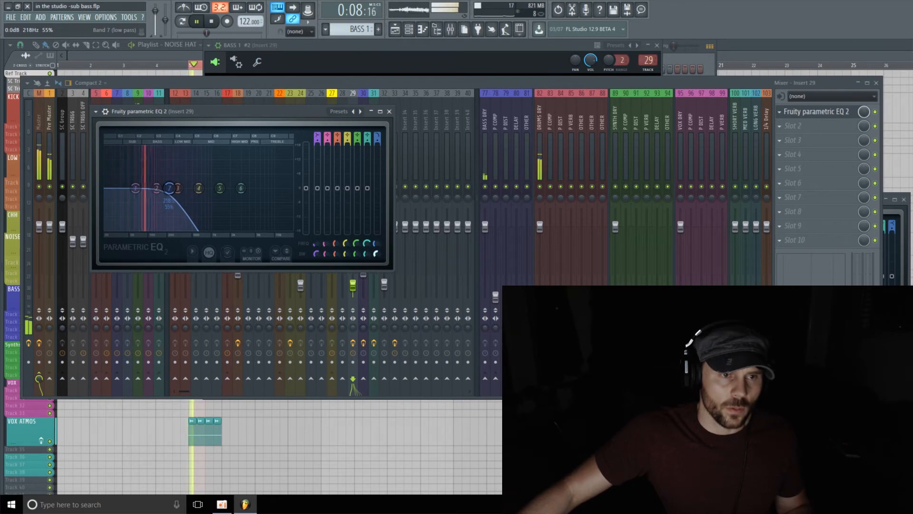
- Give band 7's low-pass filter a steeper order
{"action": "right_click", "coordinate": [170, 189]}
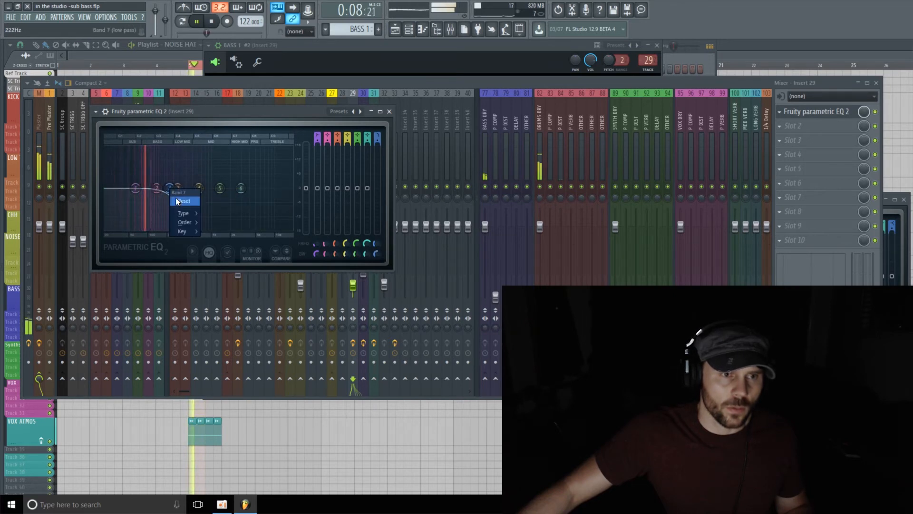
{"action": "mouse_move", "coordinate": [188, 224]}
{"action": "left_click", "coordinate": [222, 239]}
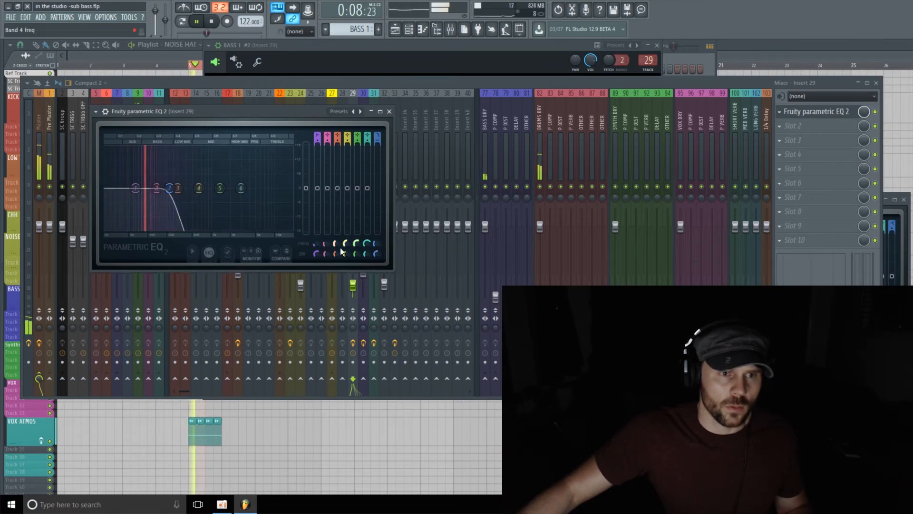
- Lower the cutoff of band 7's low-pass filter on Insert 29's EQ and audition the loop
{"action": "left_click_drag", "start_coordinate": [373, 244], "coordinate": [373, 255]}
{"action": "key", "text": "space"}
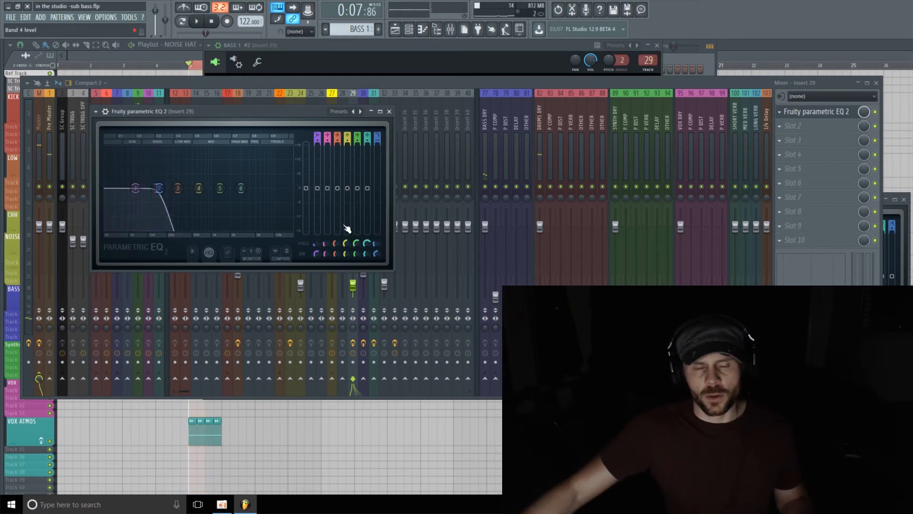
{"action": "key", "text": "space"}
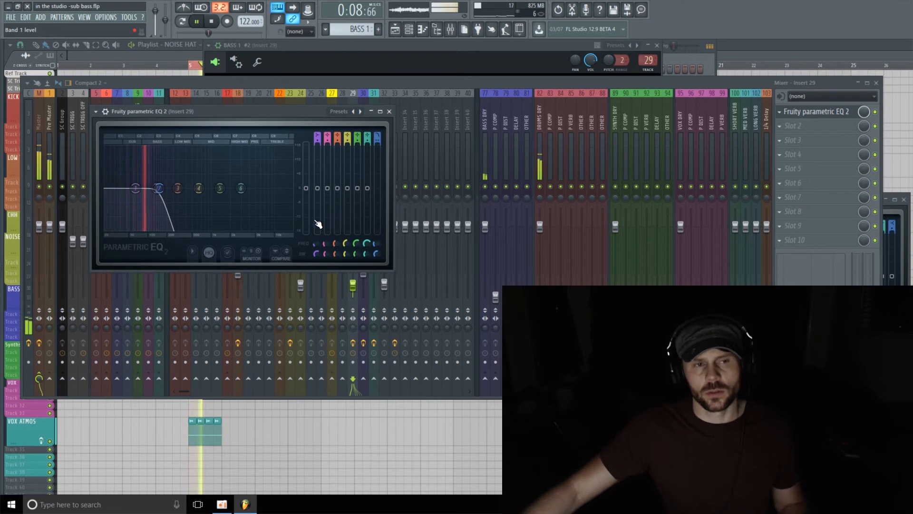
{"action": "key", "text": "space"}
{"action": "left_click", "coordinate": [392, 112]}
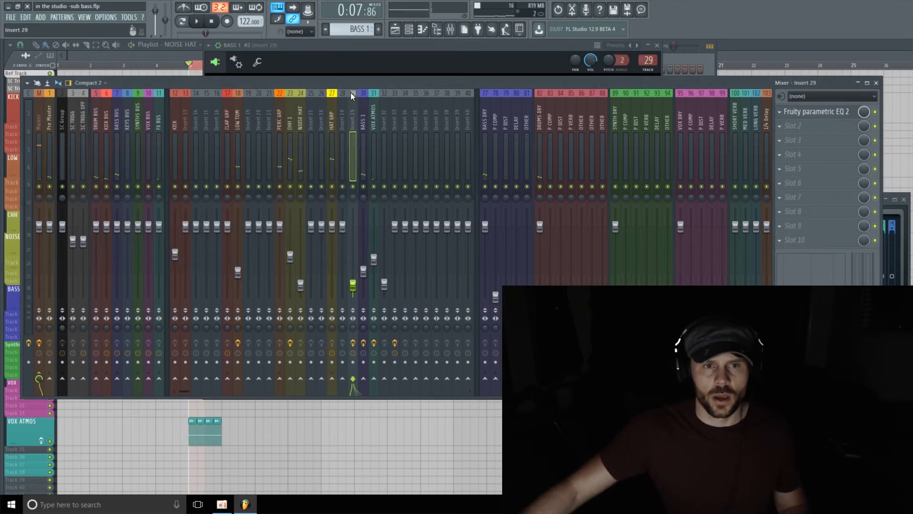
- Raise the cutoff of band 1's high-pass filter in the BASS 1 track's EQ to 100 Hz while playing the loop
{"action": "left_click", "coordinate": [364, 123]}
{"action": "left_click", "coordinate": [830, 110]}
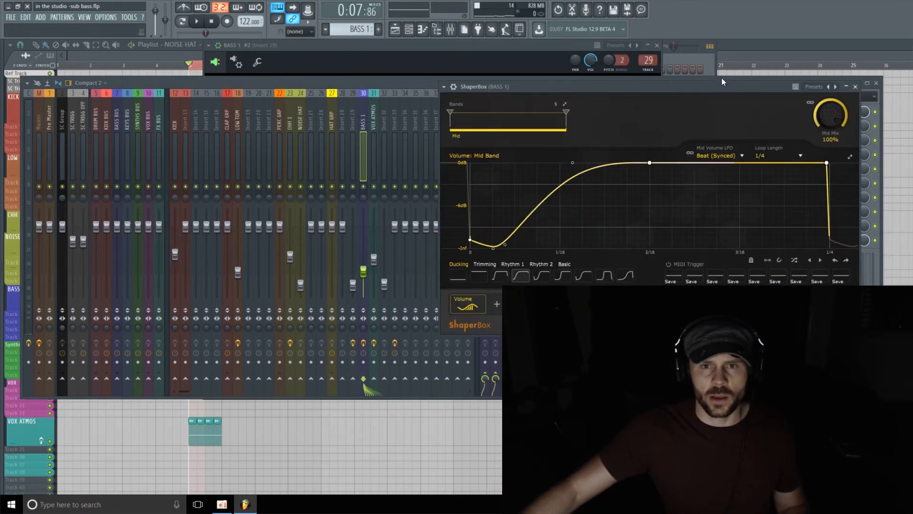
{"action": "left_click", "coordinate": [858, 87]}
{"action": "left_click", "coordinate": [816, 113]}
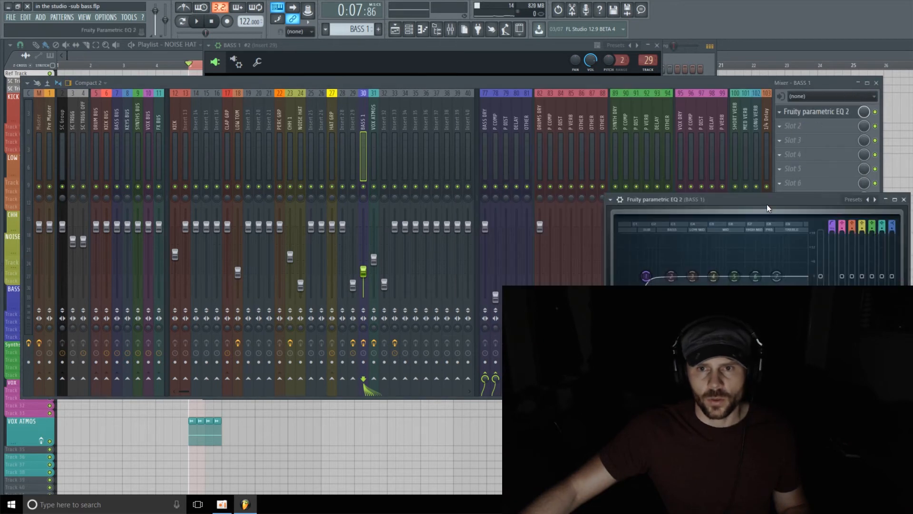
{"action": "left_click_drag", "start_coordinate": [768, 208], "coordinate": [274, 70]}
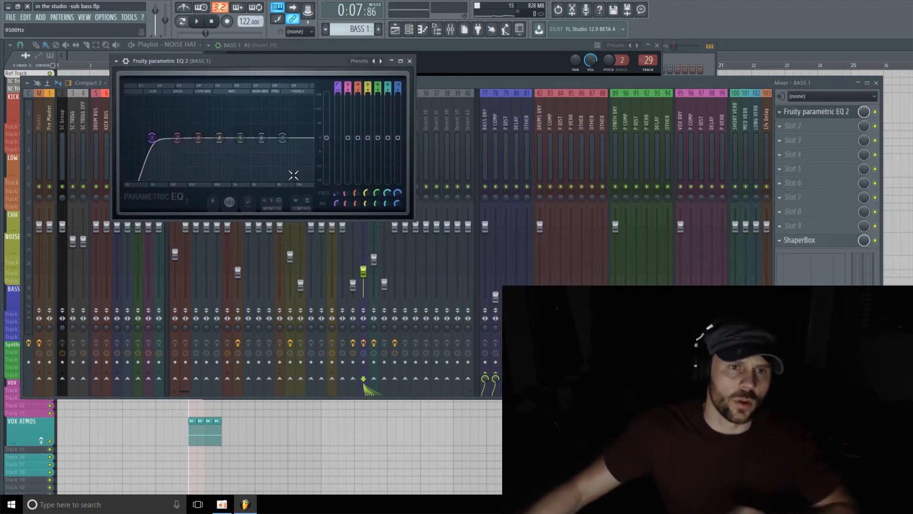
{"action": "key", "text": "space"}
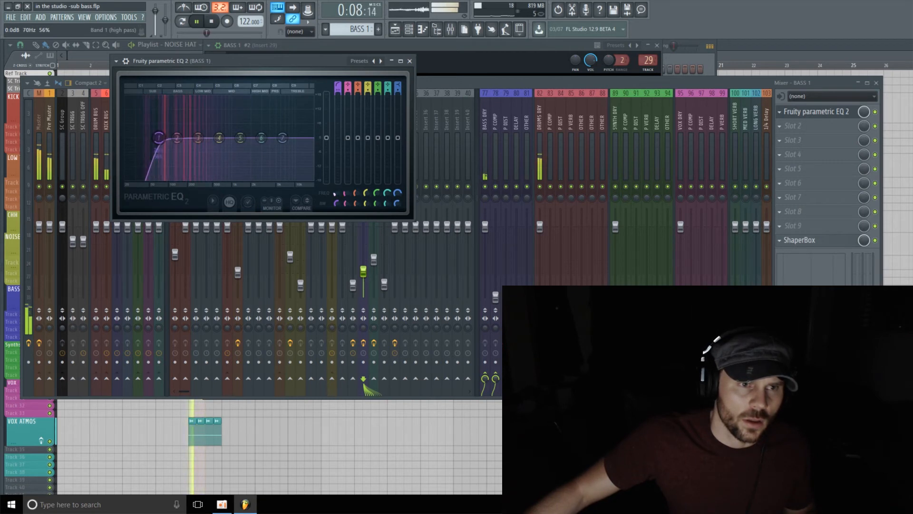
{"action": "left_click_drag", "start_coordinate": [163, 138], "coordinate": [168, 138]}
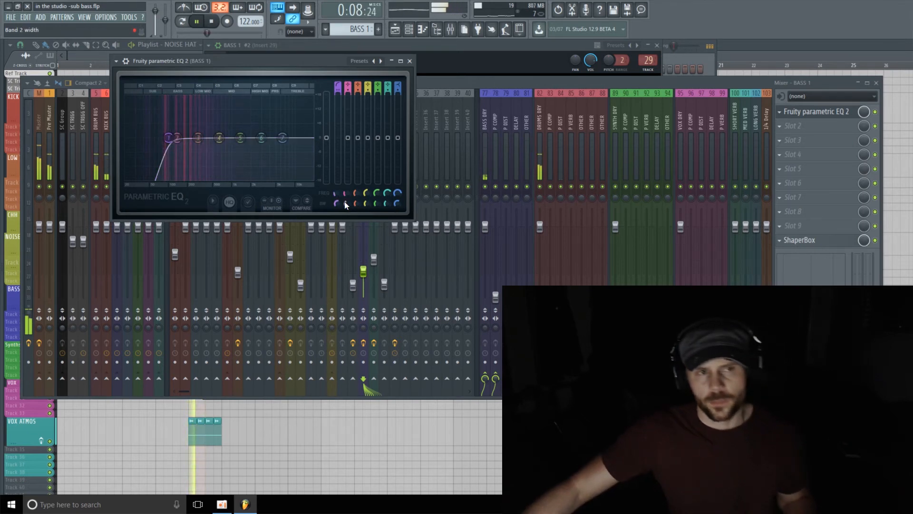
{"action": "left_click_drag", "start_coordinate": [335, 194], "coordinate": [335, 192]}
{"action": "left_click_drag", "start_coordinate": [183, 138], "coordinate": [195, 138]}
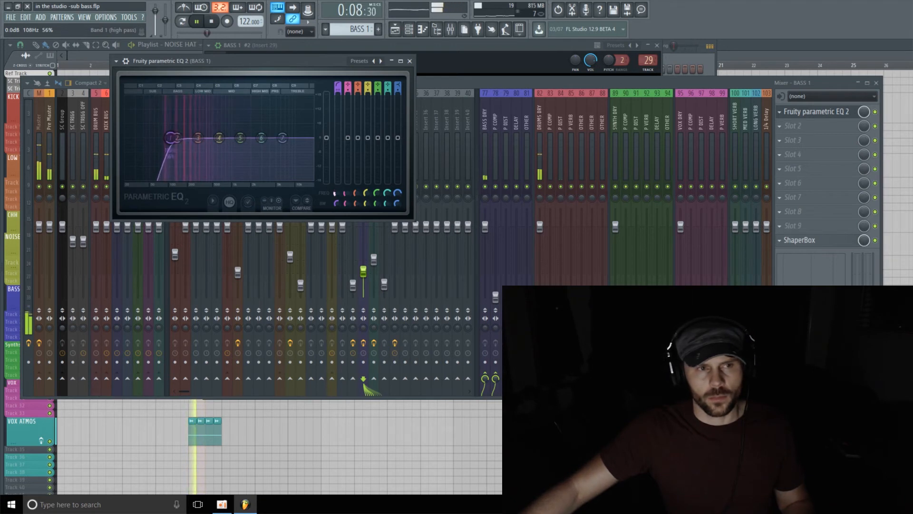
{"action": "left_click_drag", "start_coordinate": [163, 138], "coordinate": [161, 138]}
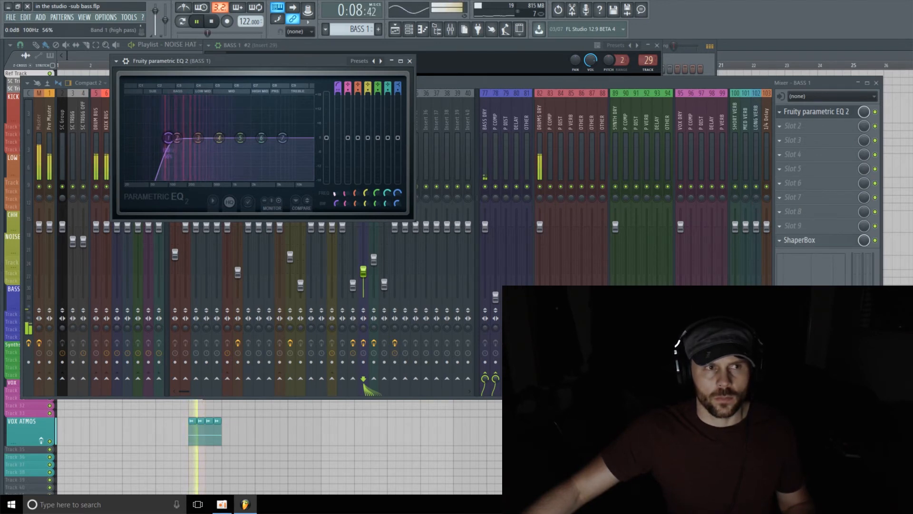
{"action": "key", "text": "space"}
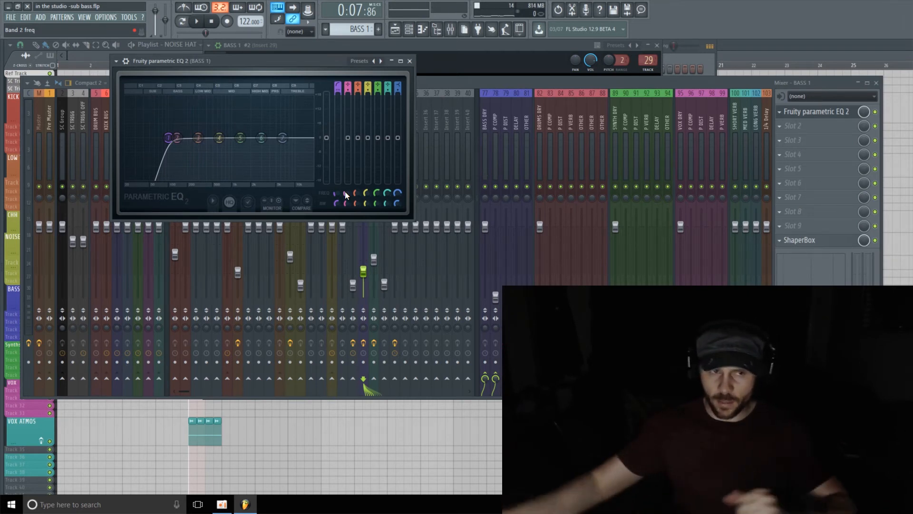
- Try the Steep 8 order on band 1's high-pass filter, return it to Steep 4 and close the EQ
{"action": "right_click", "coordinate": [169, 138]}
{"action": "mouse_move", "coordinate": [183, 172]}
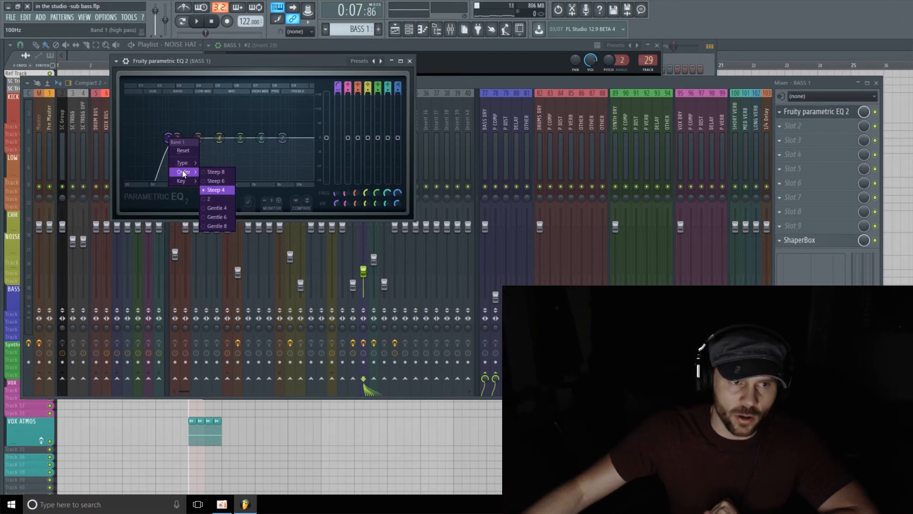
{"action": "left_click", "coordinate": [220, 171]}
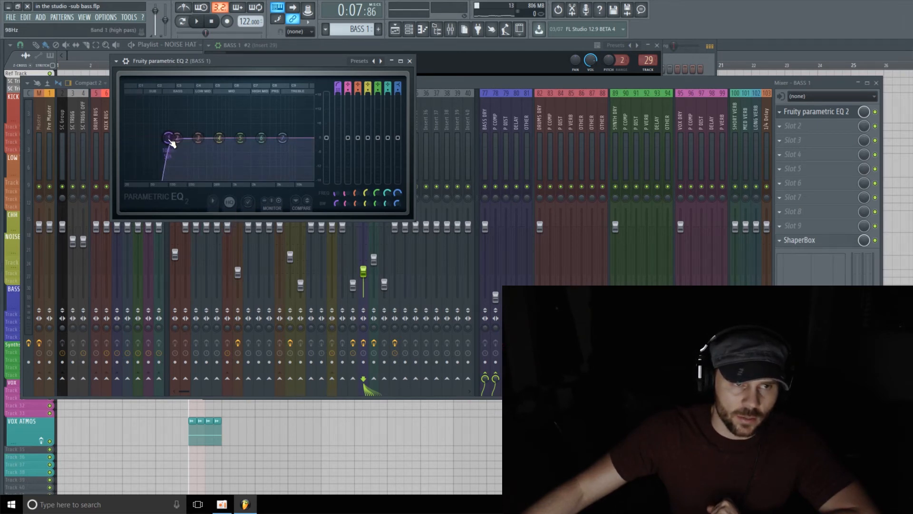
{"action": "right_click", "coordinate": [171, 141]}
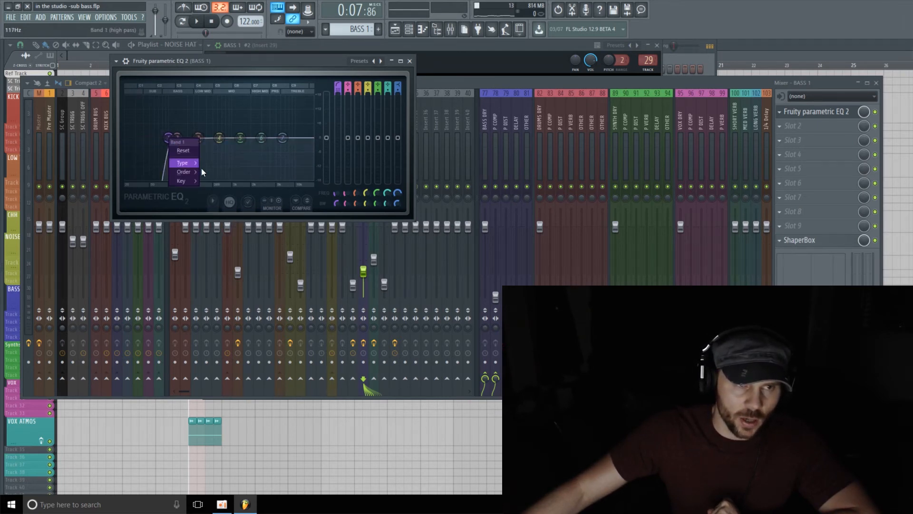
{"action": "mouse_move", "coordinate": [189, 166]}
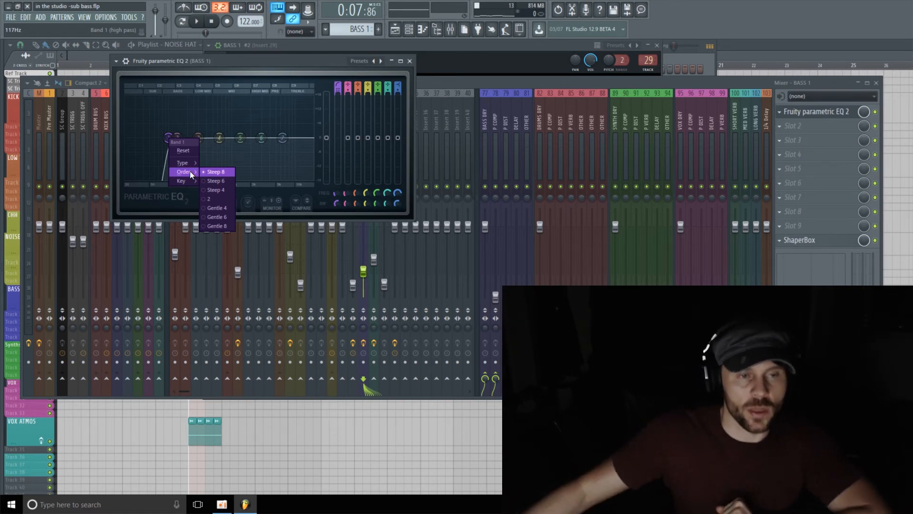
{"action": "left_click", "coordinate": [225, 190]}
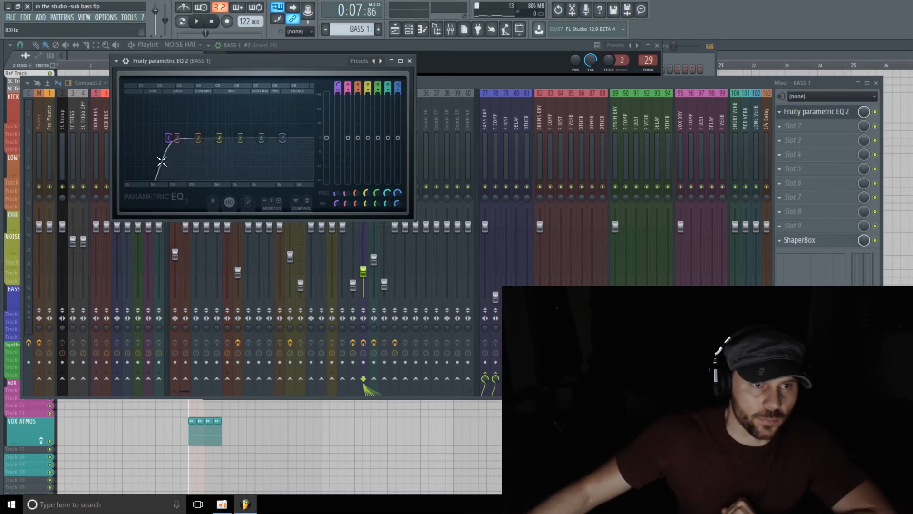
{"action": "left_click", "coordinate": [410, 61]}
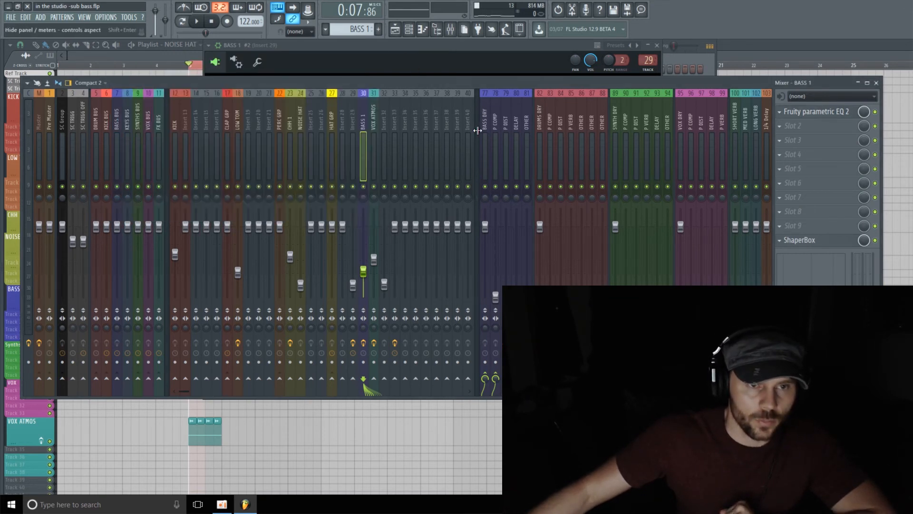
- Set the BASS 1 mixer track's volume to about -16.6 dB while playing the loop
{"action": "key", "text": "space"}
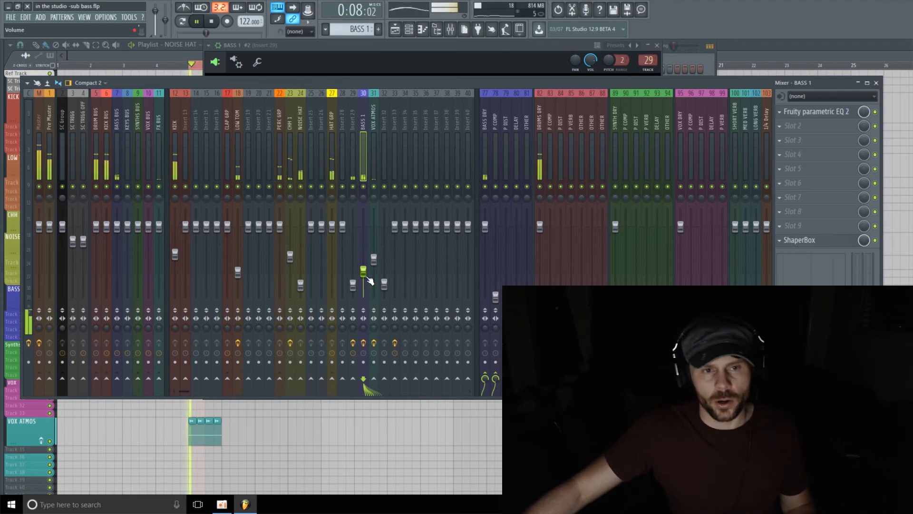
{"action": "left_click_drag", "start_coordinate": [364, 274], "coordinate": [366, 273]}
{"action": "key", "text": "space"}
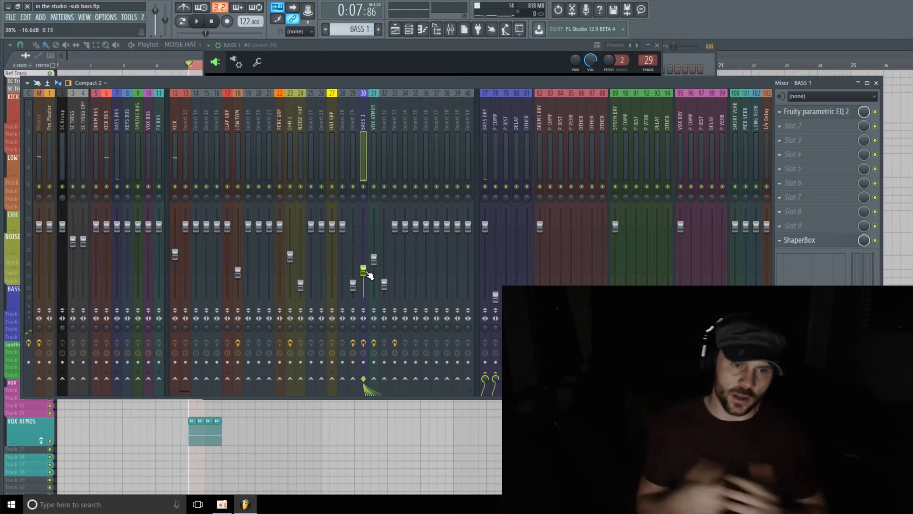
- Copy the ShaperBox effect with its ducking curve from BASS 1 to Insert 29's second effect slot and check both effects there
{"action": "left_click", "coordinate": [354, 118]}
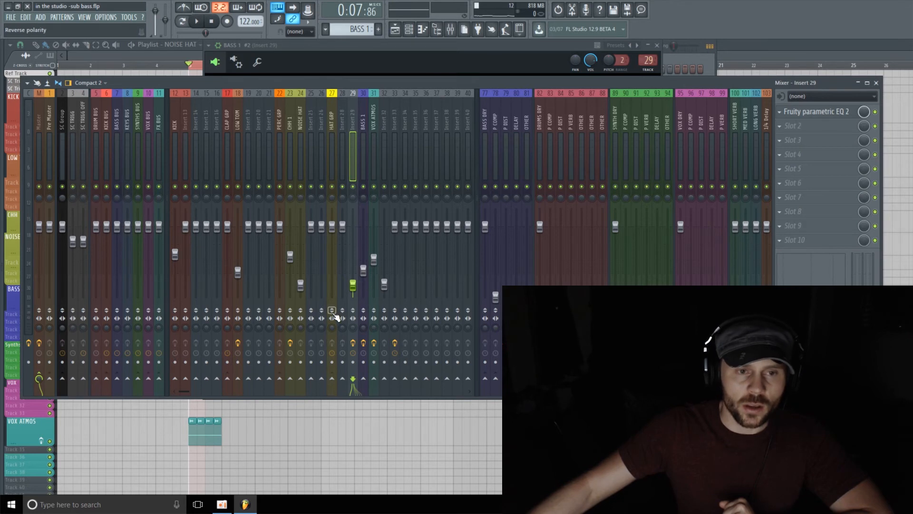
{"action": "left_click", "coordinate": [364, 127]}
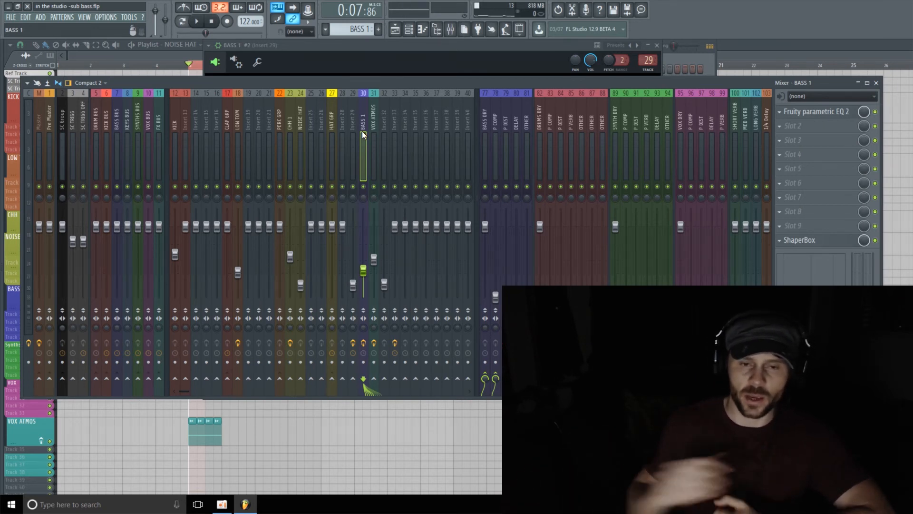
{"action": "left_click", "coordinate": [353, 122]}
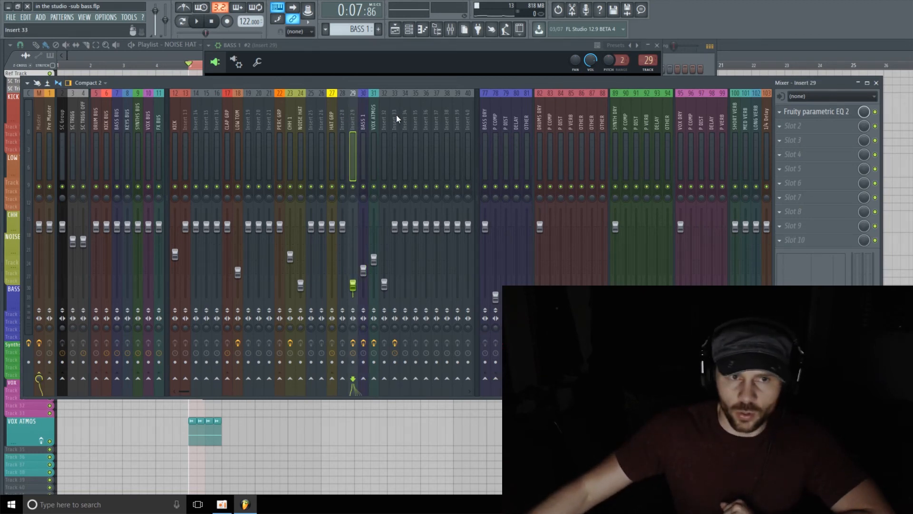
{"action": "left_click", "coordinate": [362, 129]}
{"action": "left_click", "coordinate": [780, 242]}
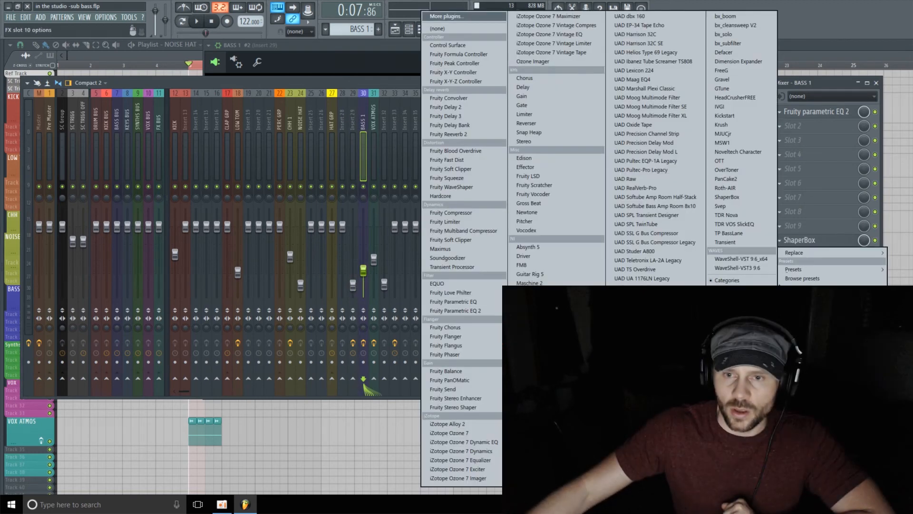
{"action": "left_click_drag", "start_coordinate": [809, 286], "coordinate": [812, 253]}
{"action": "left_click_drag", "start_coordinate": [353, 118], "coordinate": [353, 119]}
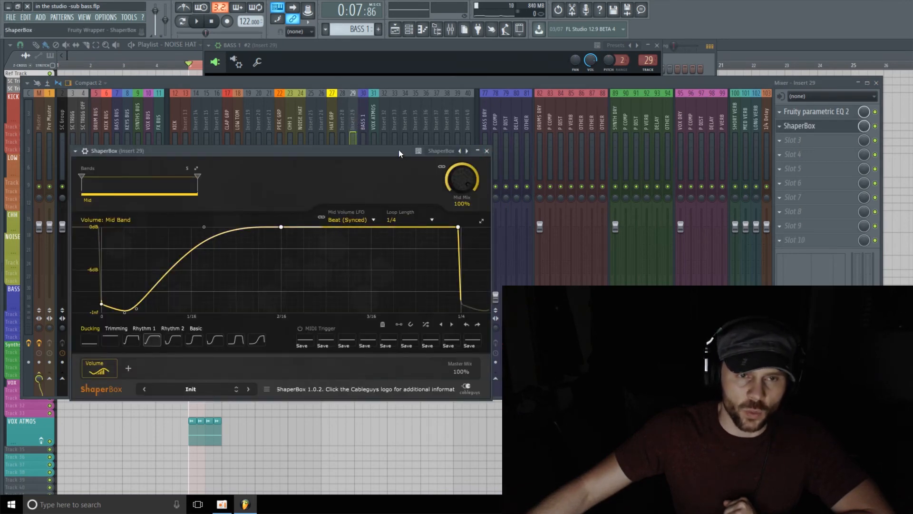
{"action": "left_click", "coordinate": [417, 85]}
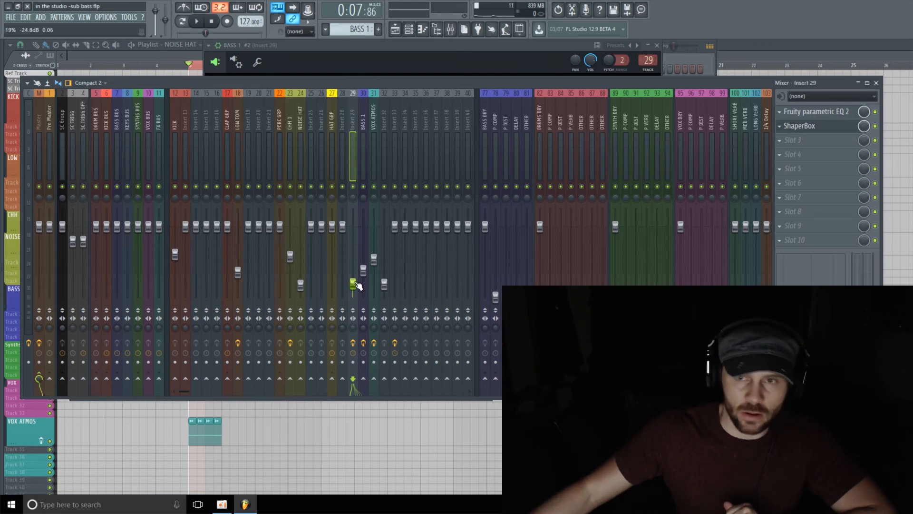
{"action": "left_click", "coordinate": [843, 114]}
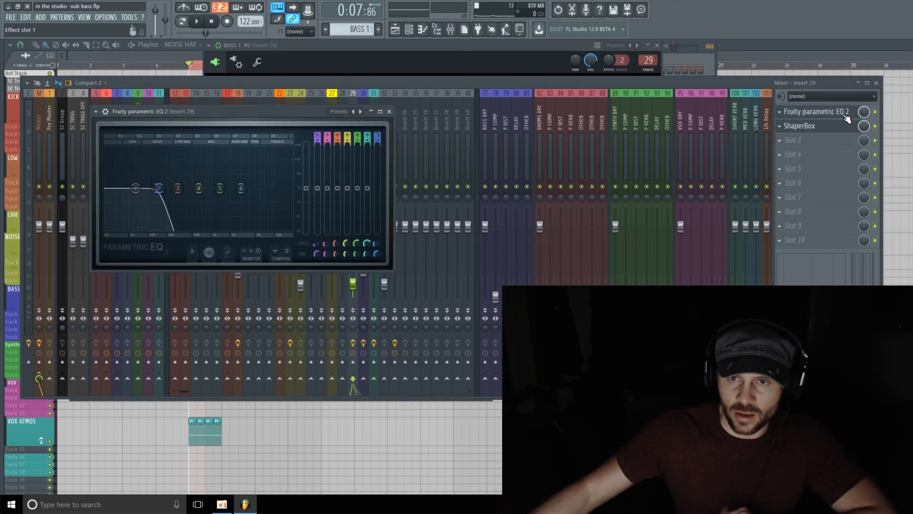
{"action": "left_click", "coordinate": [843, 126]}
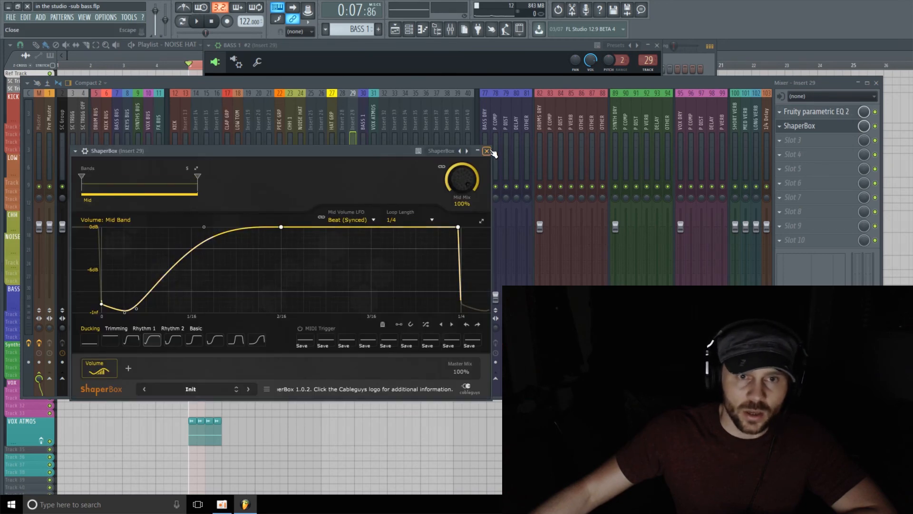
{"action": "left_click", "coordinate": [487, 151]}
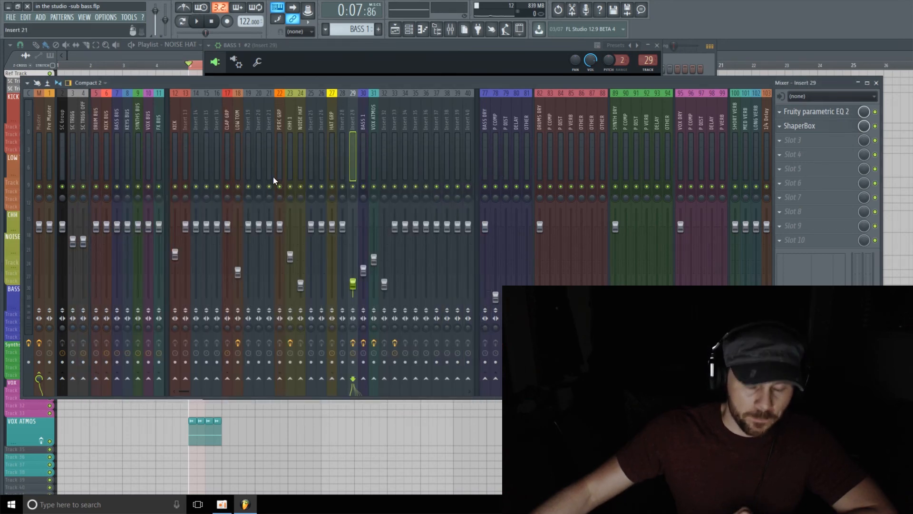
- Add Fruity WaveShaper to the second effect slot of BASS 1, bend its curve upward at the middle and audition the loop
{"action": "left_click", "coordinate": [365, 124]}
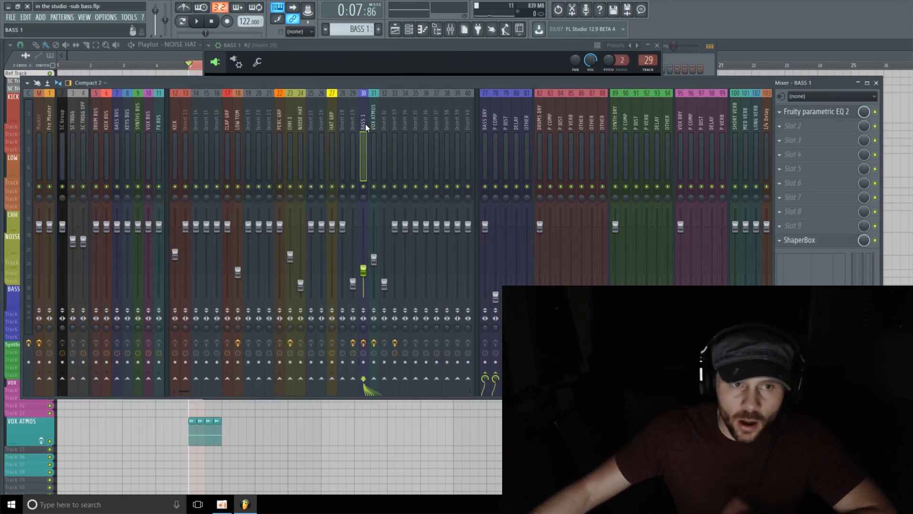
{"action": "left_click", "coordinate": [812, 126]}
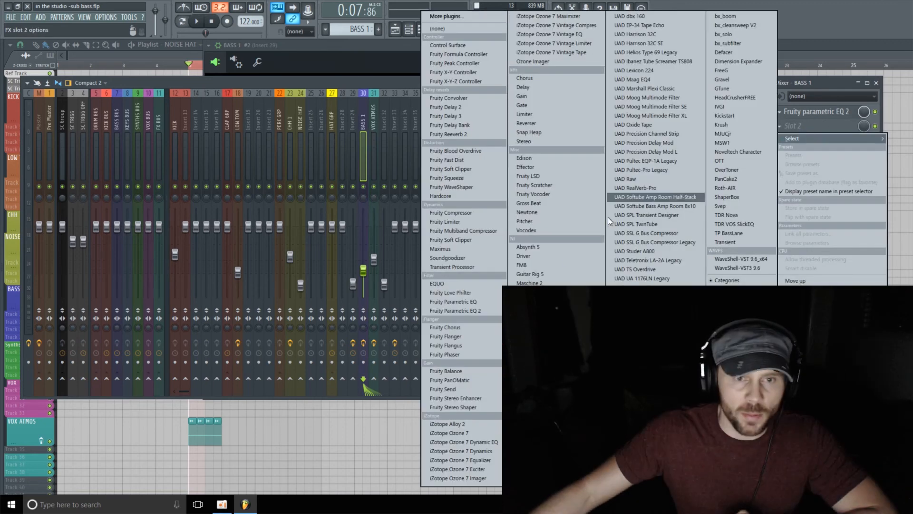
{"action": "left_click", "coordinate": [463, 188]}
{"action": "left_click_drag", "start_coordinate": [161, 264], "coordinate": [161, 229]}
{"action": "key", "text": "space"}
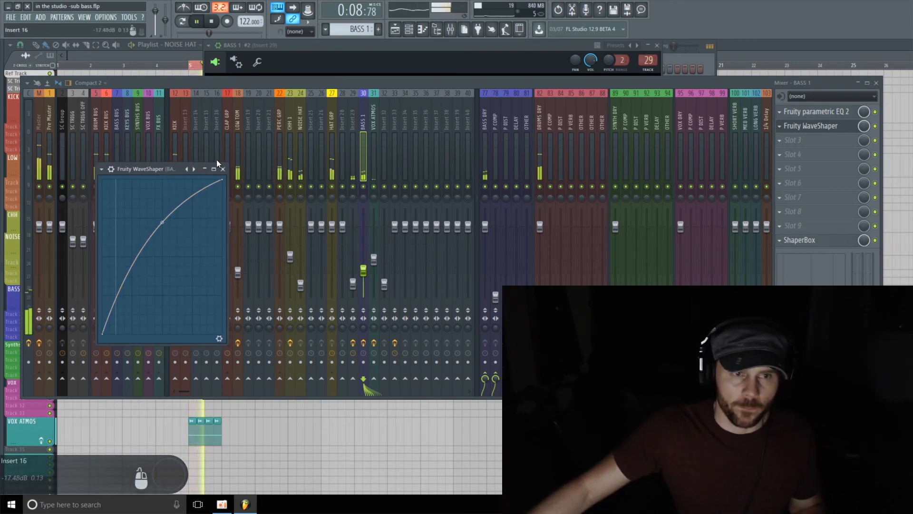
{"action": "left_click", "coordinate": [221, 176]}
{"action": "key", "text": "space"}
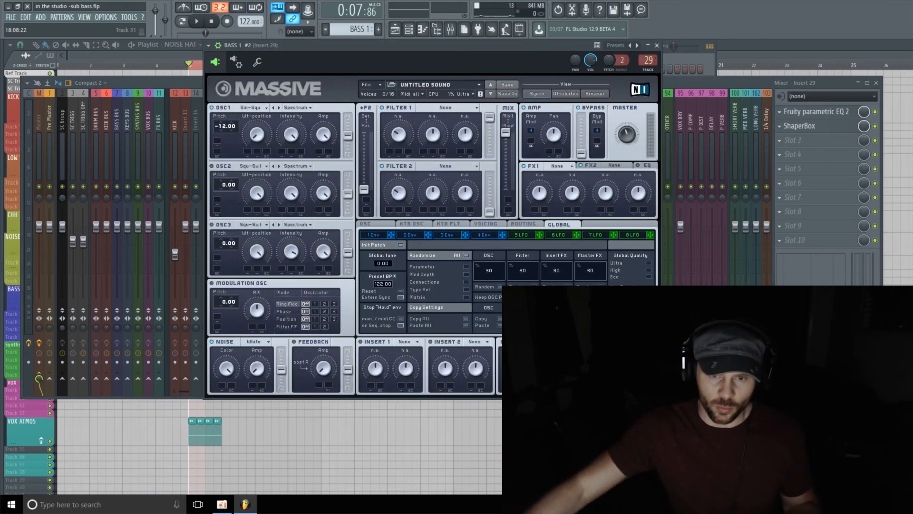
- Open the BASS 1 channel's Massive synth and raise its Reverb macro to about 35 while playing the loop
{"action": "left_click", "coordinate": [683, 58]}
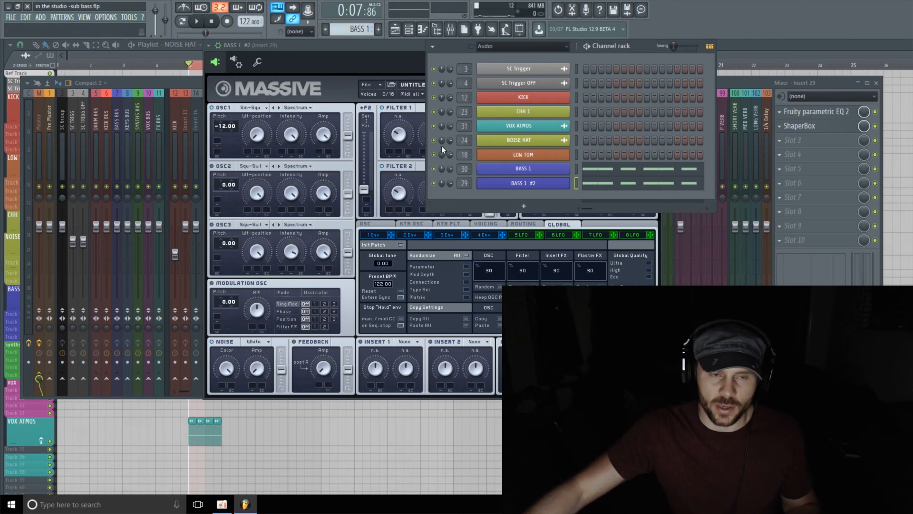
{"action": "left_click", "coordinate": [525, 169]}
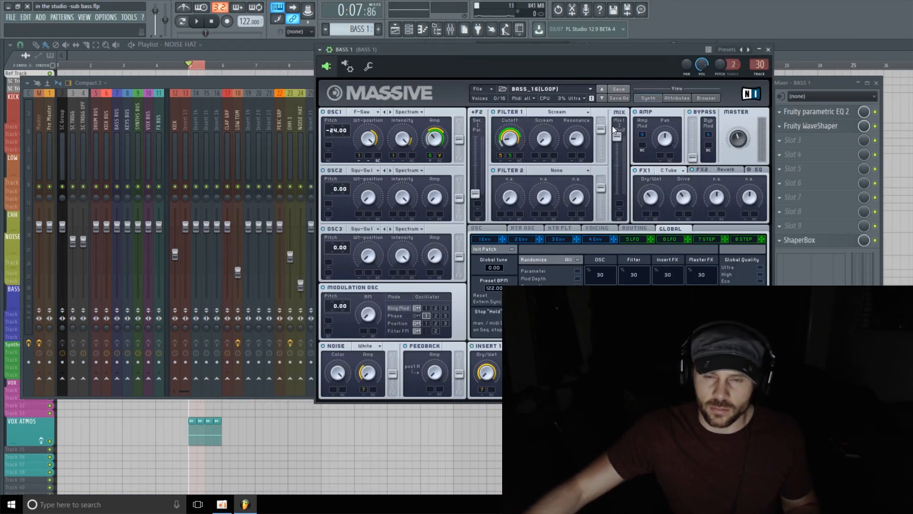
{"action": "left_click_drag", "start_coordinate": [634, 50], "coordinate": [351, 38]}
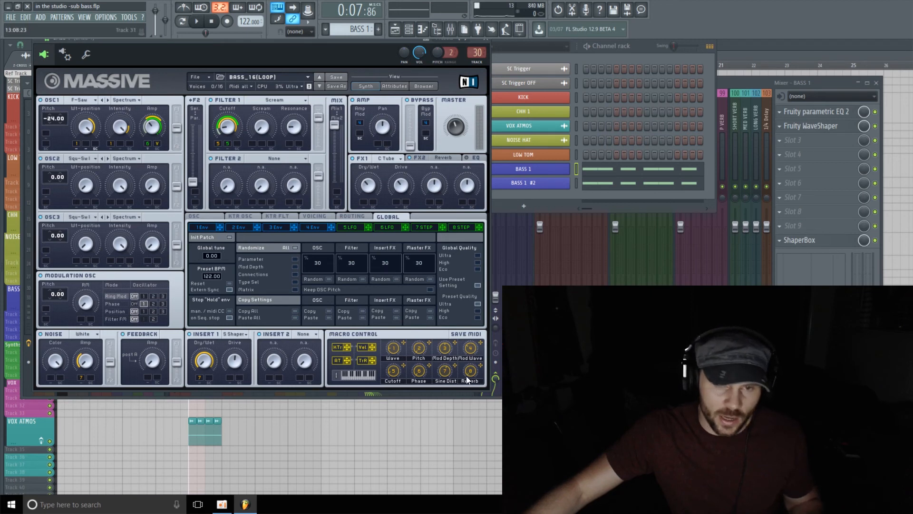
{"action": "left_click", "coordinate": [198, 21]}
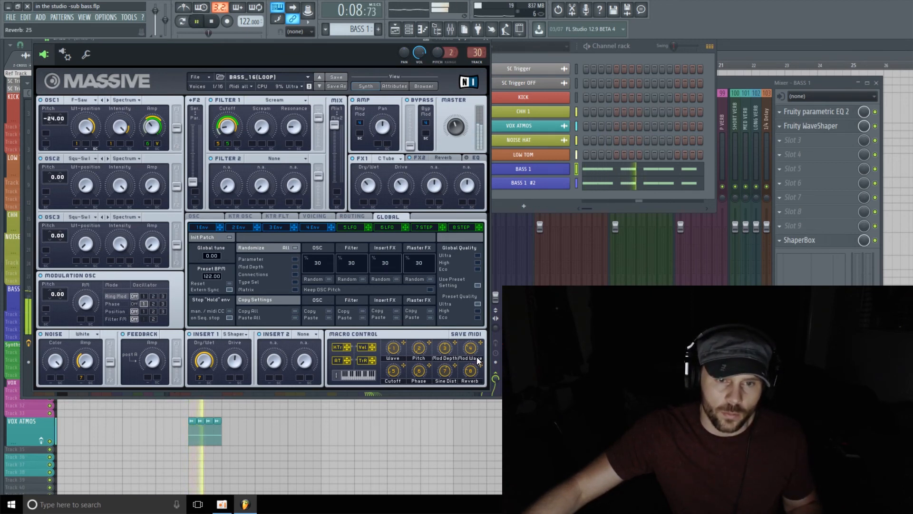
{"action": "mouse_move", "coordinate": [471, 373]}
{"action": "left_mouse_down"}
{"action": "mouse_move", "coordinate": [471, 364]}
{"action": "mouse_move", "coordinate": [472, 375]}
{"action": "left_mouse_up"}
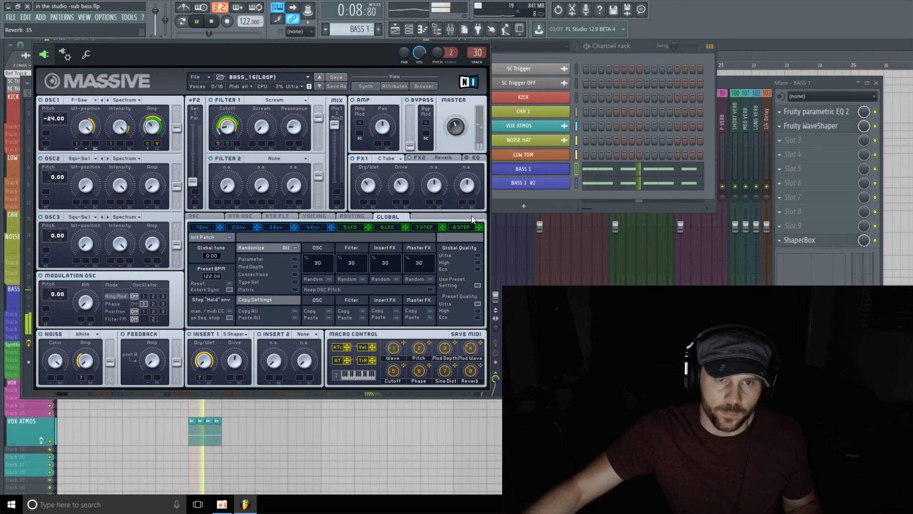
{"action": "left_click", "coordinate": [733, 82]}
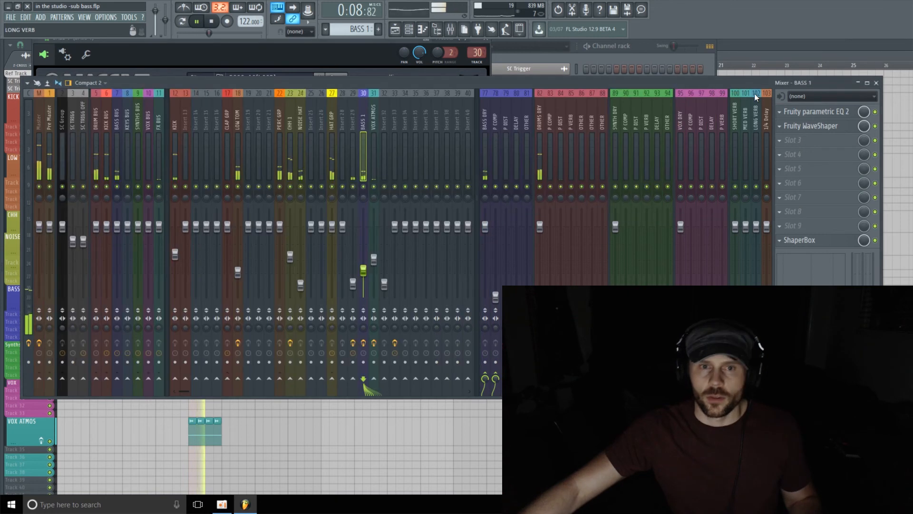
{"action": "key", "text": "space"}
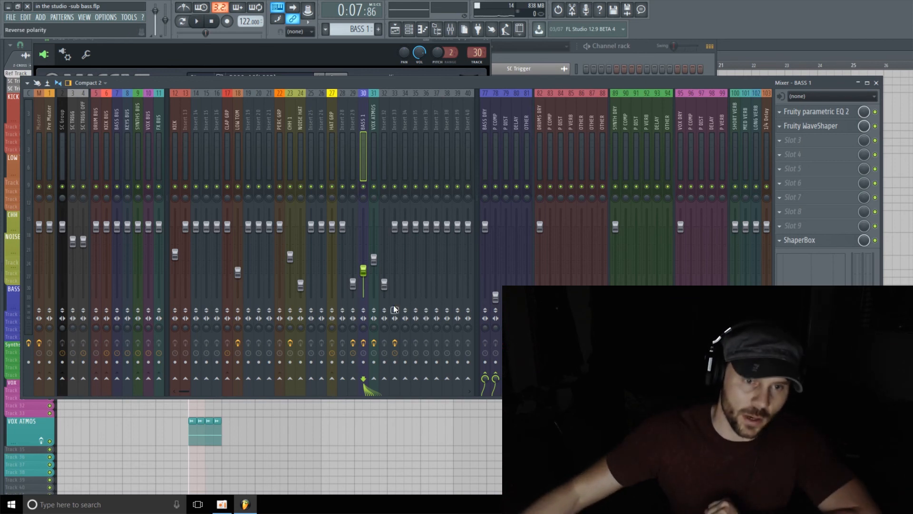
- Select Insert 29 in the mixer, audition the loop with the sub bass and bring up the Channel rack
{"action": "left_click", "coordinate": [353, 284]}
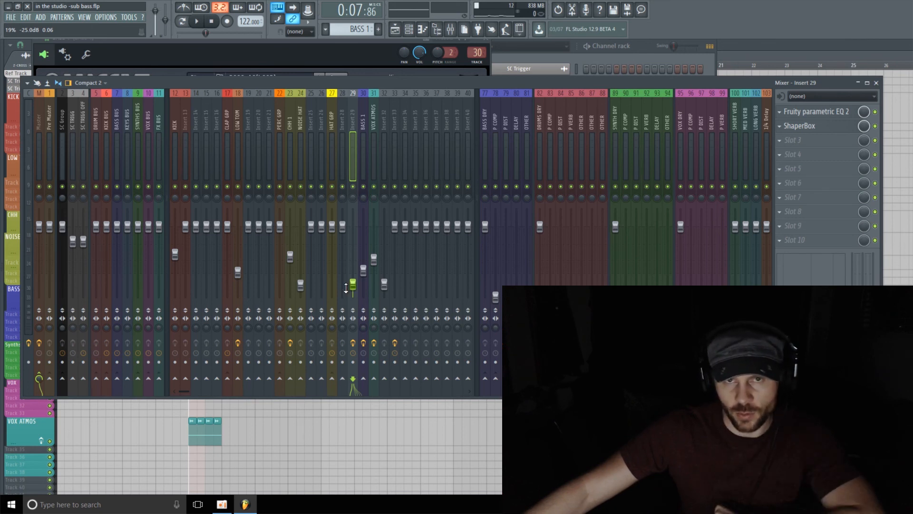
{"action": "key", "text": "space"}
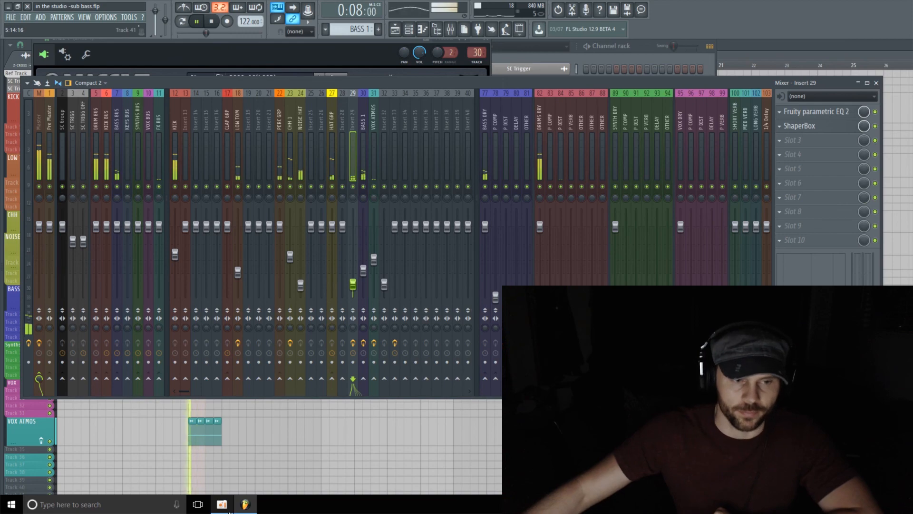
{"action": "mouse_move", "coordinate": [227, 511]}
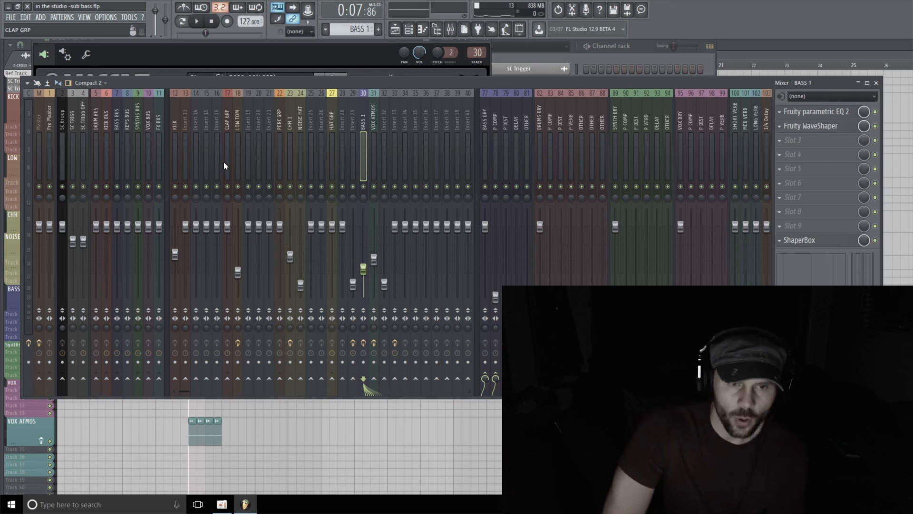
{"action": "left_click", "coordinate": [640, 58]}
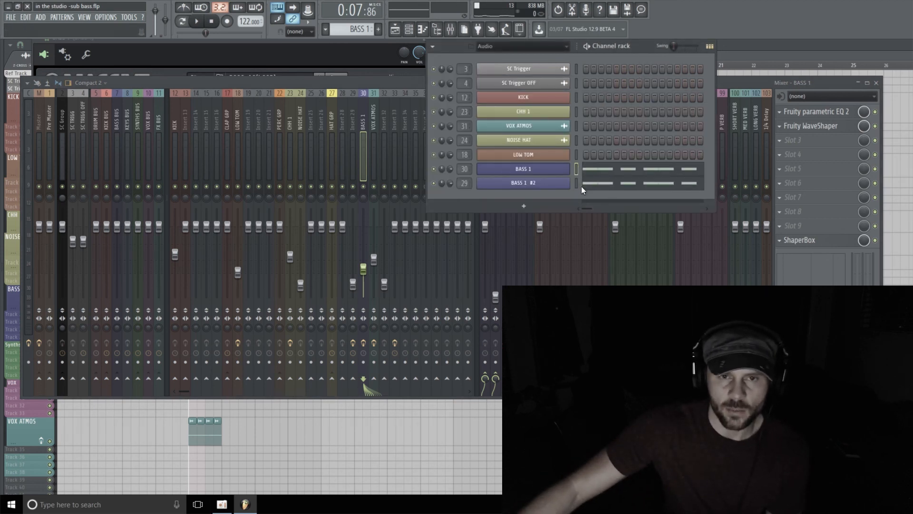